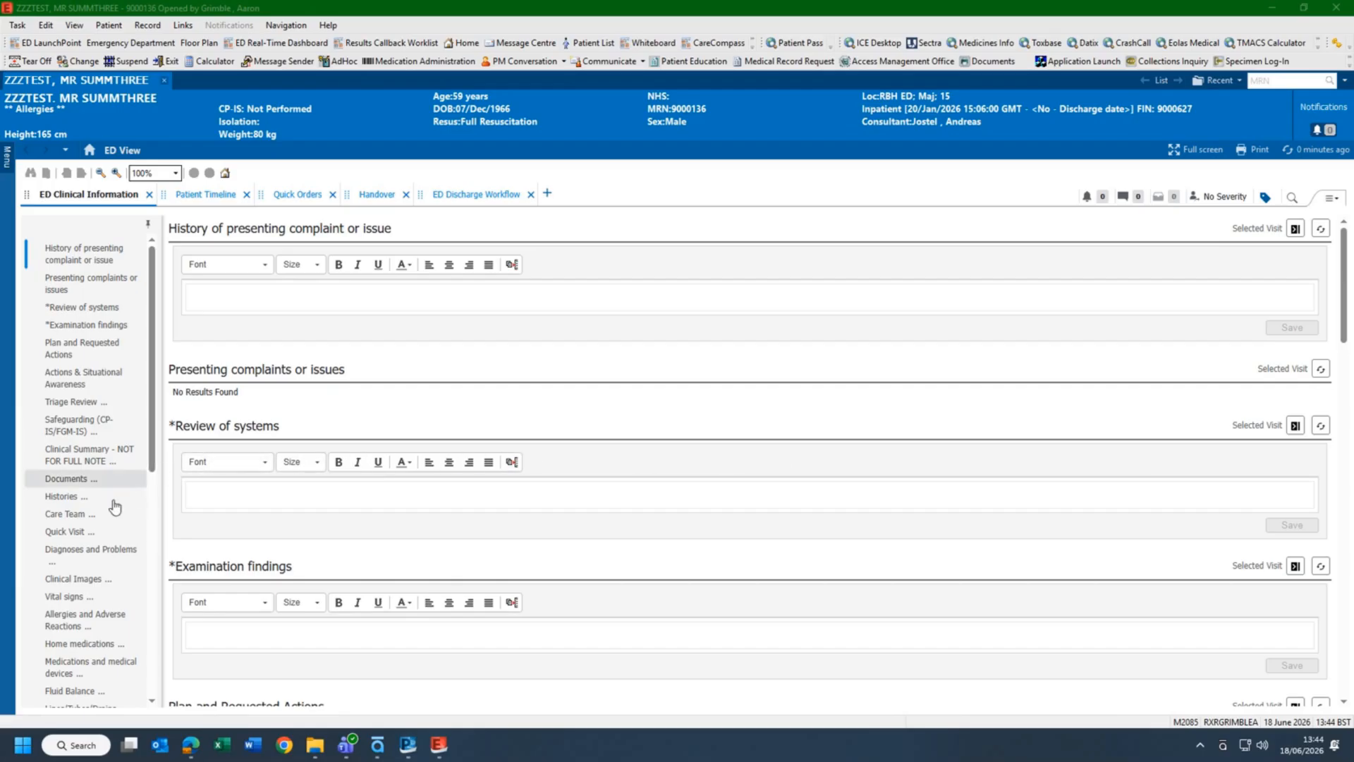
# Assign the General Surgery team General/Colorectal Surgery - Acute Take to the patient's care team
pyautogui.click(86, 515)
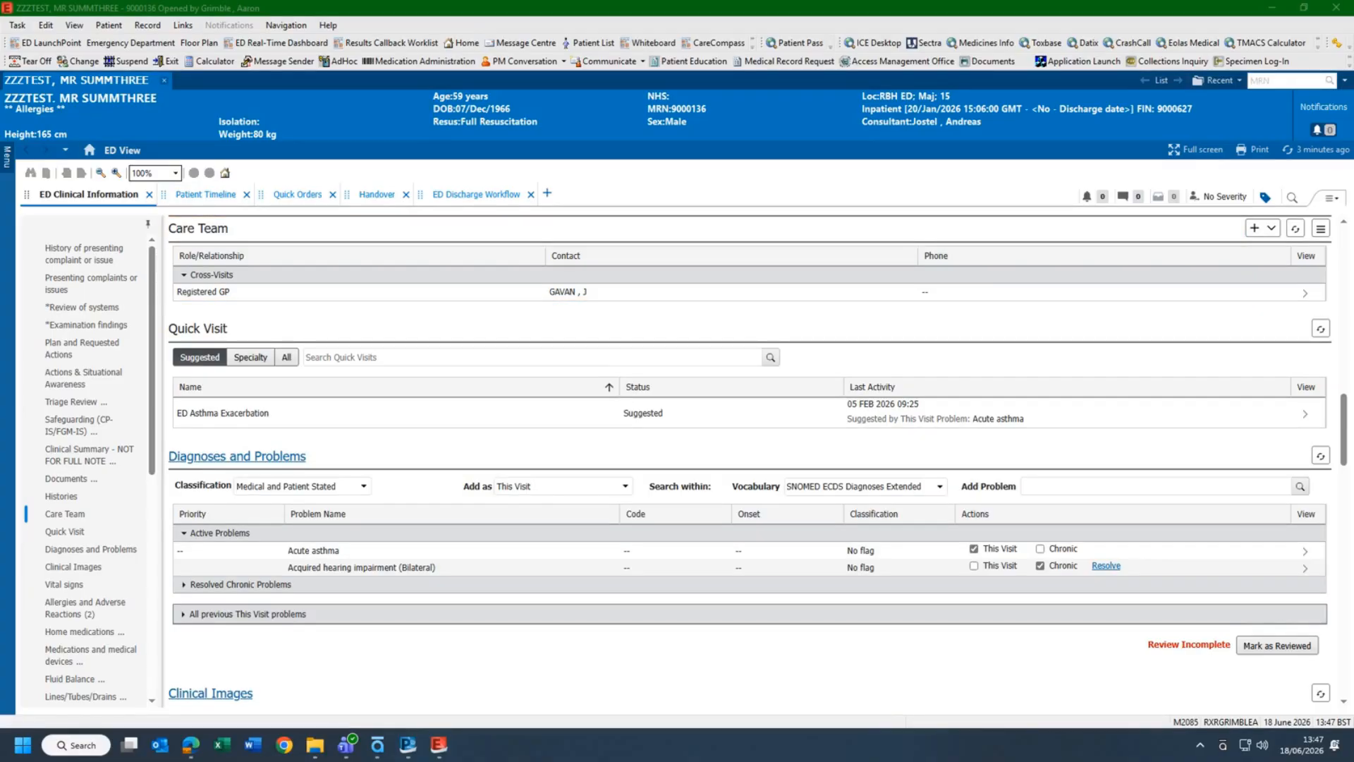
pyautogui.click(1273, 229)
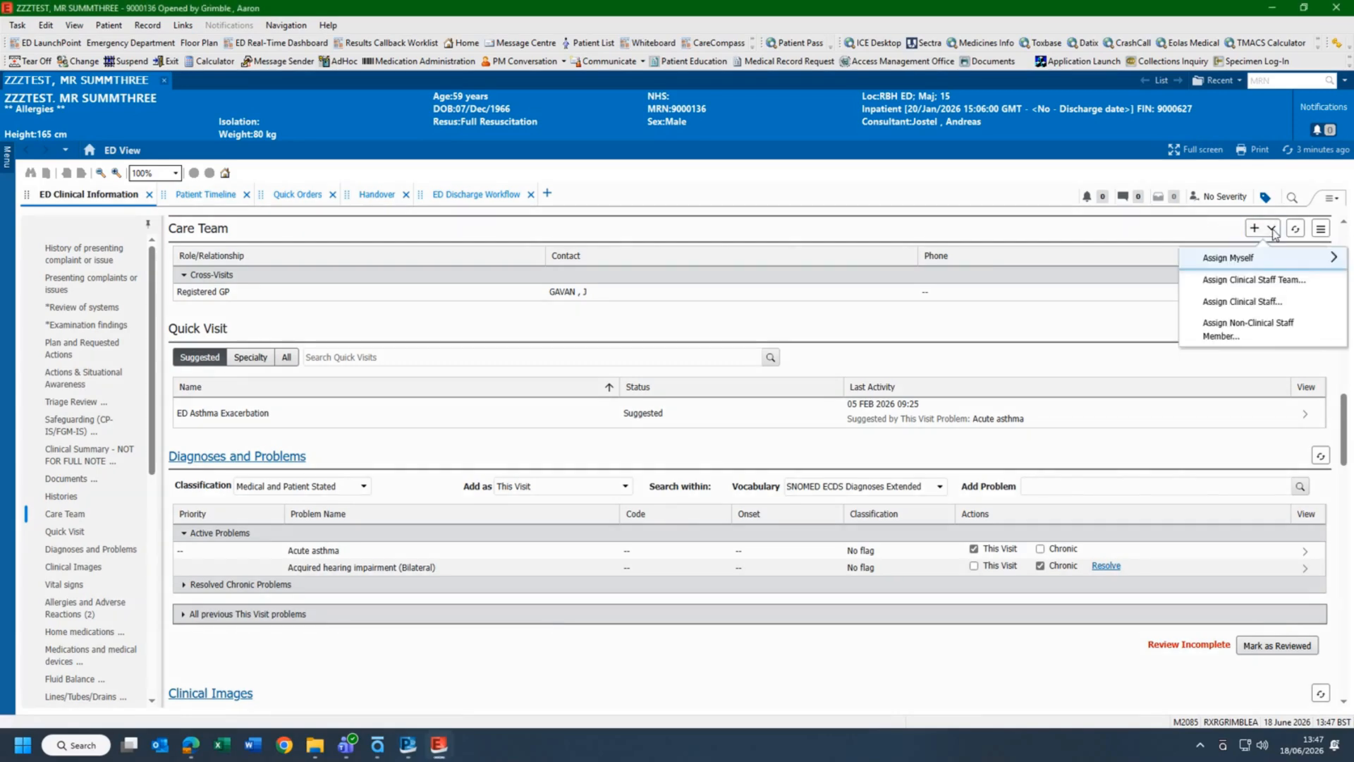
pyautogui.click(1278, 281)
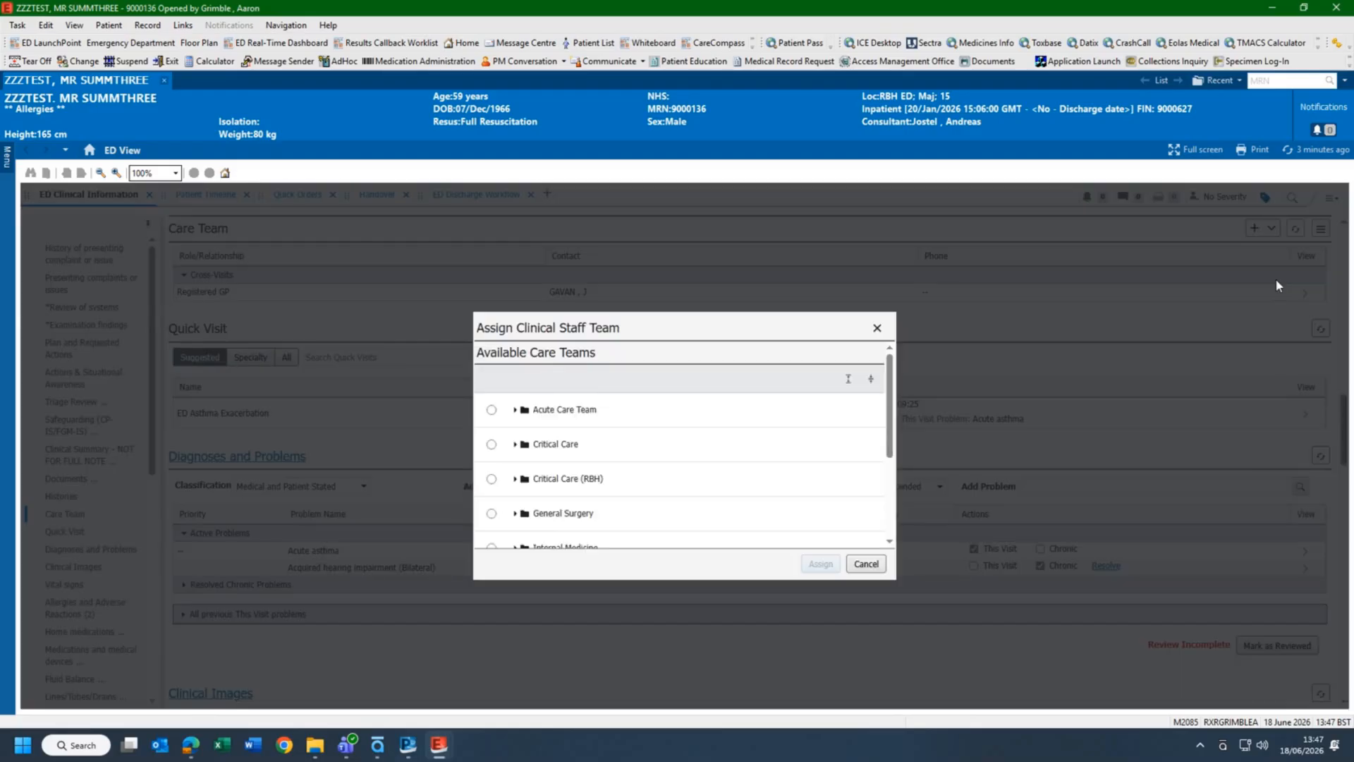
pyautogui.click(515, 515)
pyautogui.scroll(-2, 515, 522)
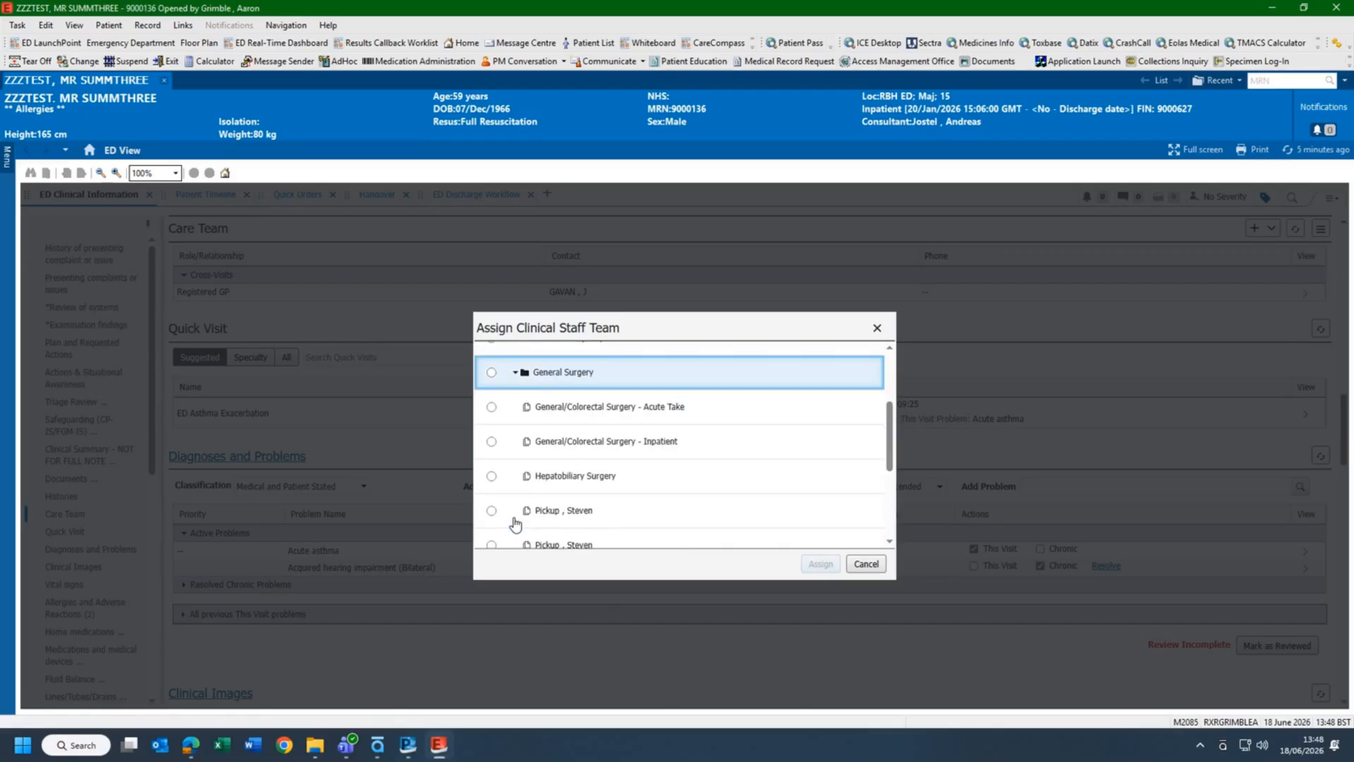
pyautogui.click(601, 409)
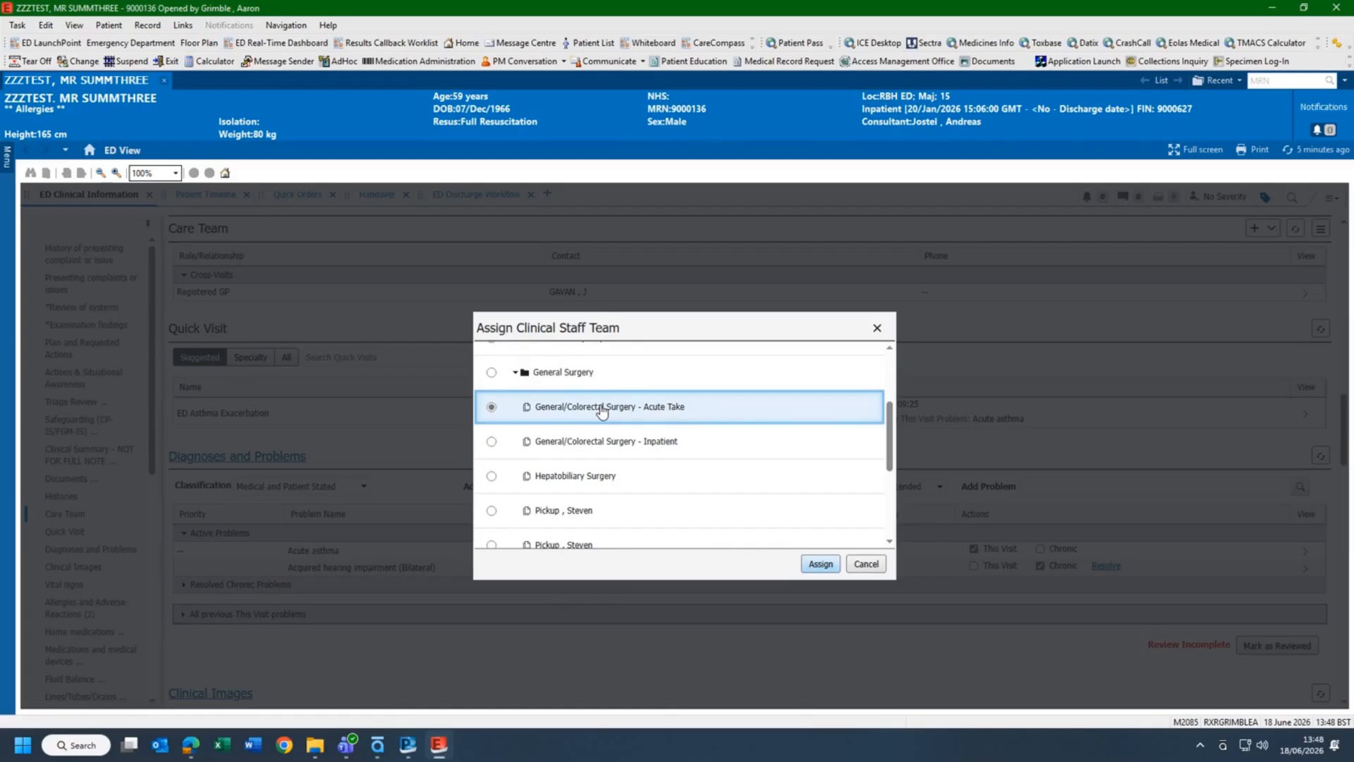
pyautogui.click(819, 565)
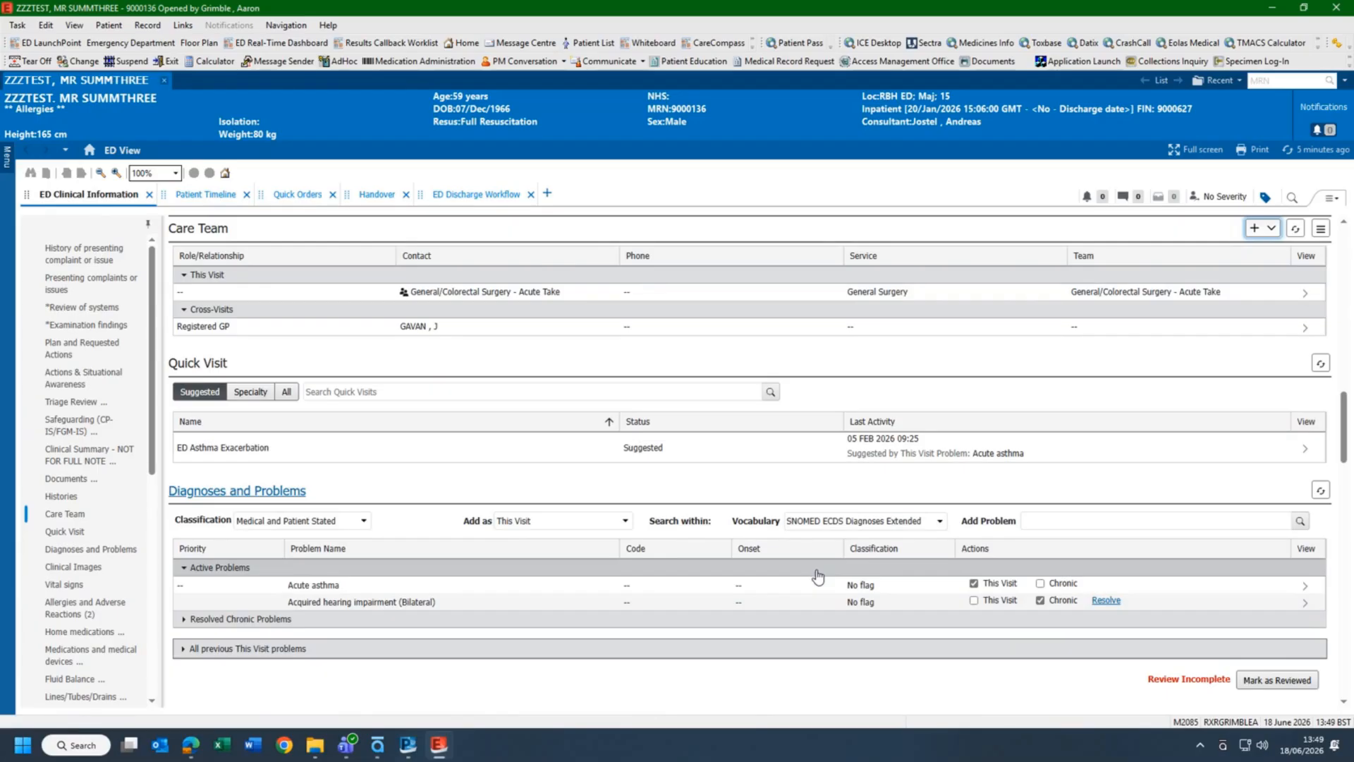
# Remove the Acute Take team entry from the patient's care team
pyautogui.click(1307, 295)
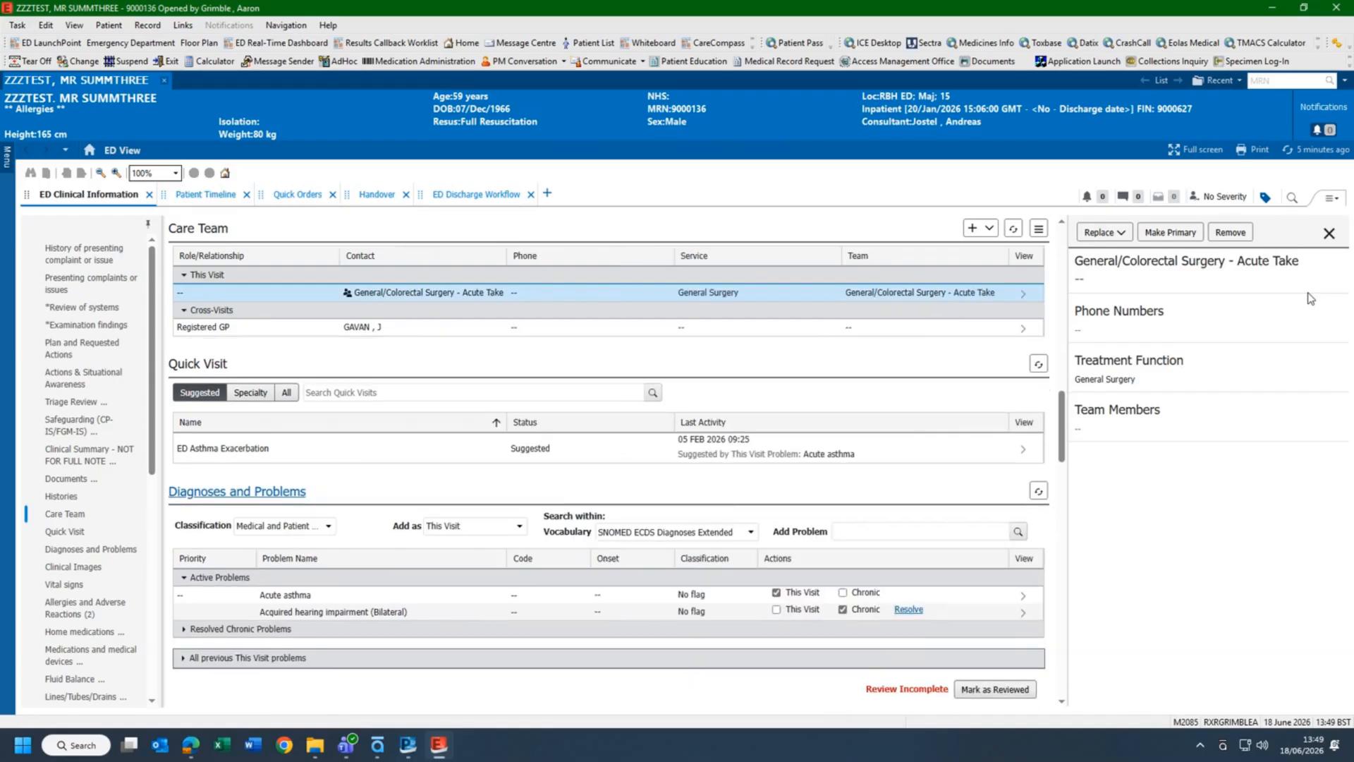
pyautogui.click(1231, 232)
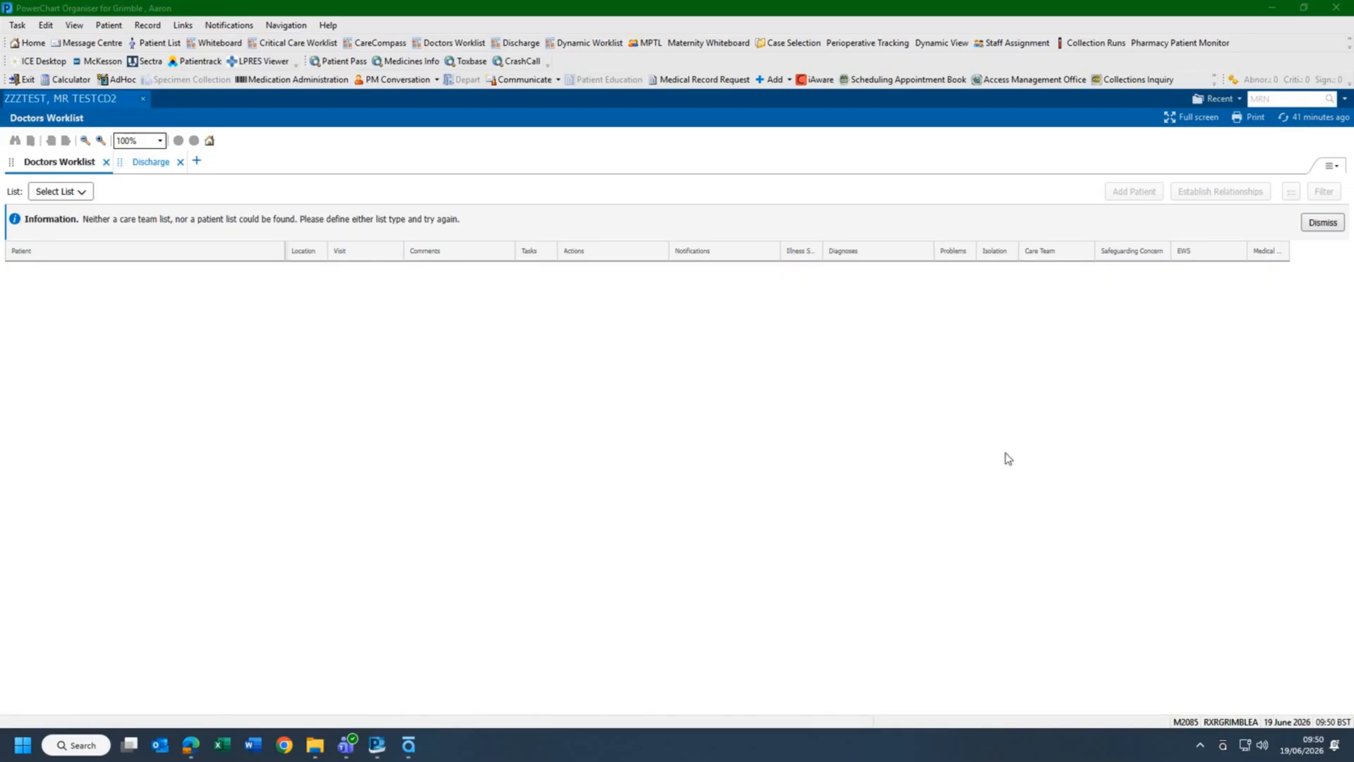
# Save a care team list using treatment function General Surgery and the Acute Take team
pyautogui.click(83, 194)
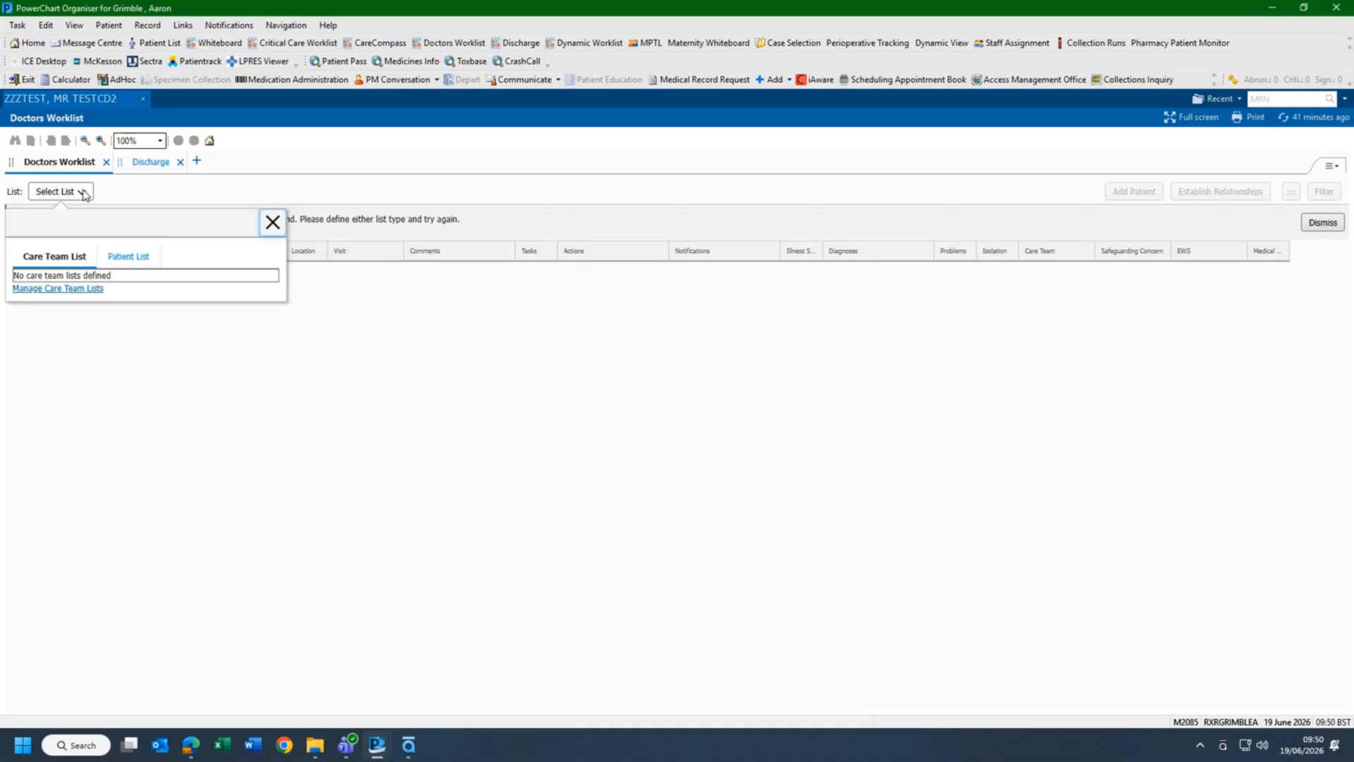
pyautogui.click(86, 261)
pyautogui.click(88, 288)
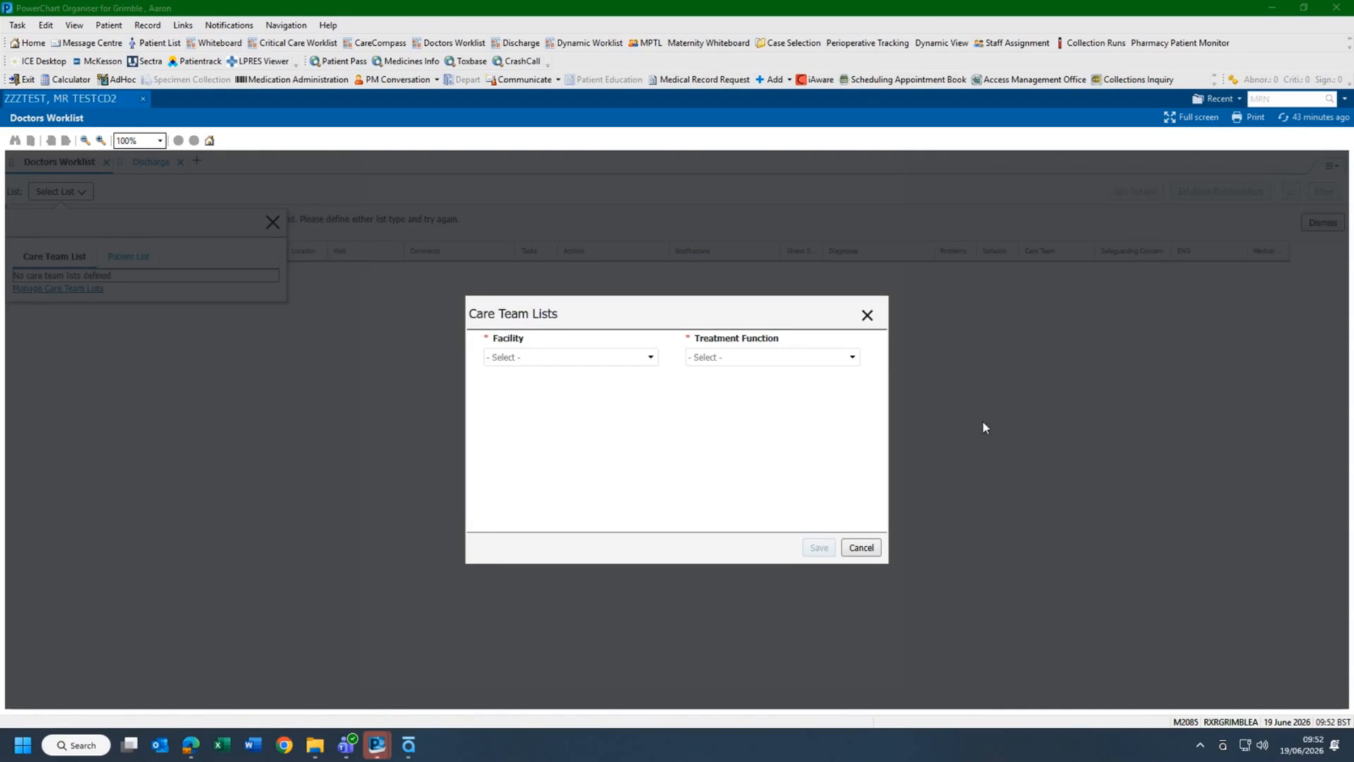
pyautogui.click(852, 360)
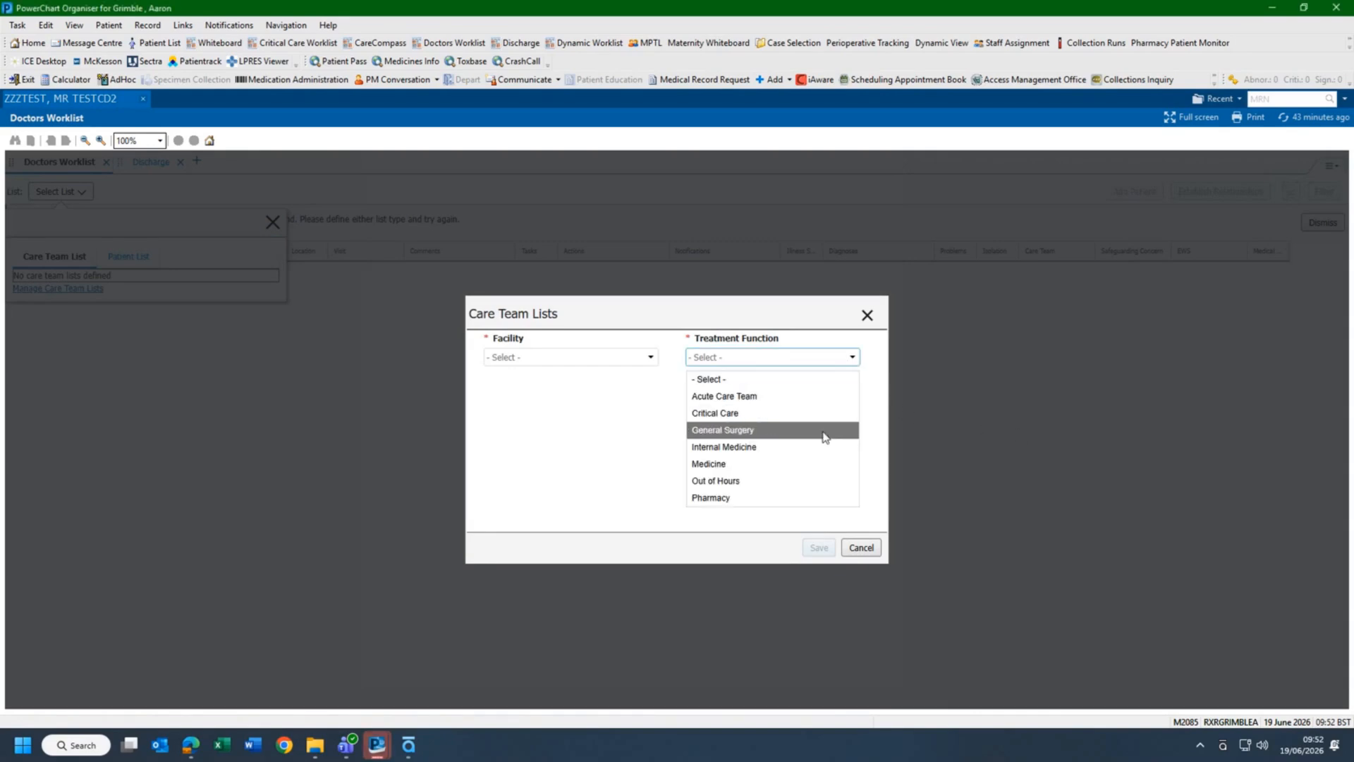
pyautogui.click(833, 432)
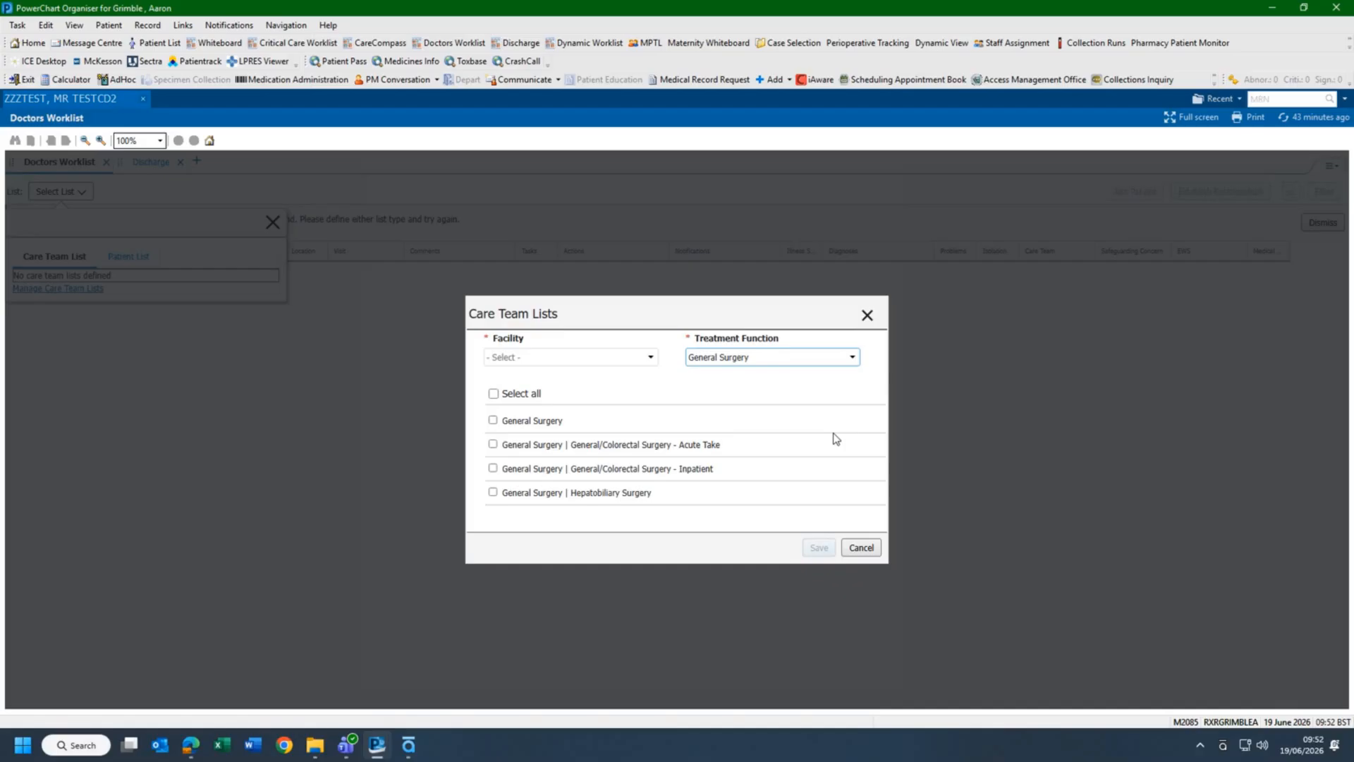
pyautogui.click(493, 445)
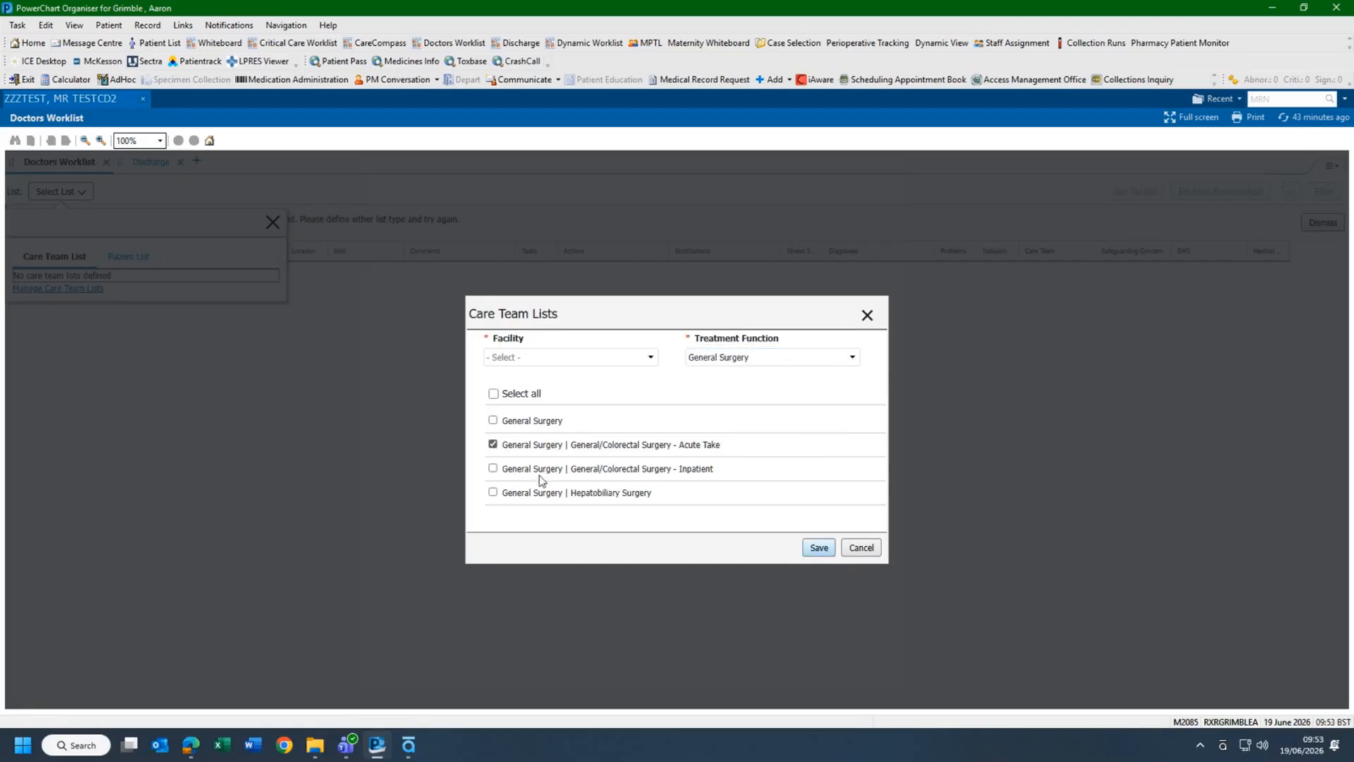
pyautogui.click(818, 549)
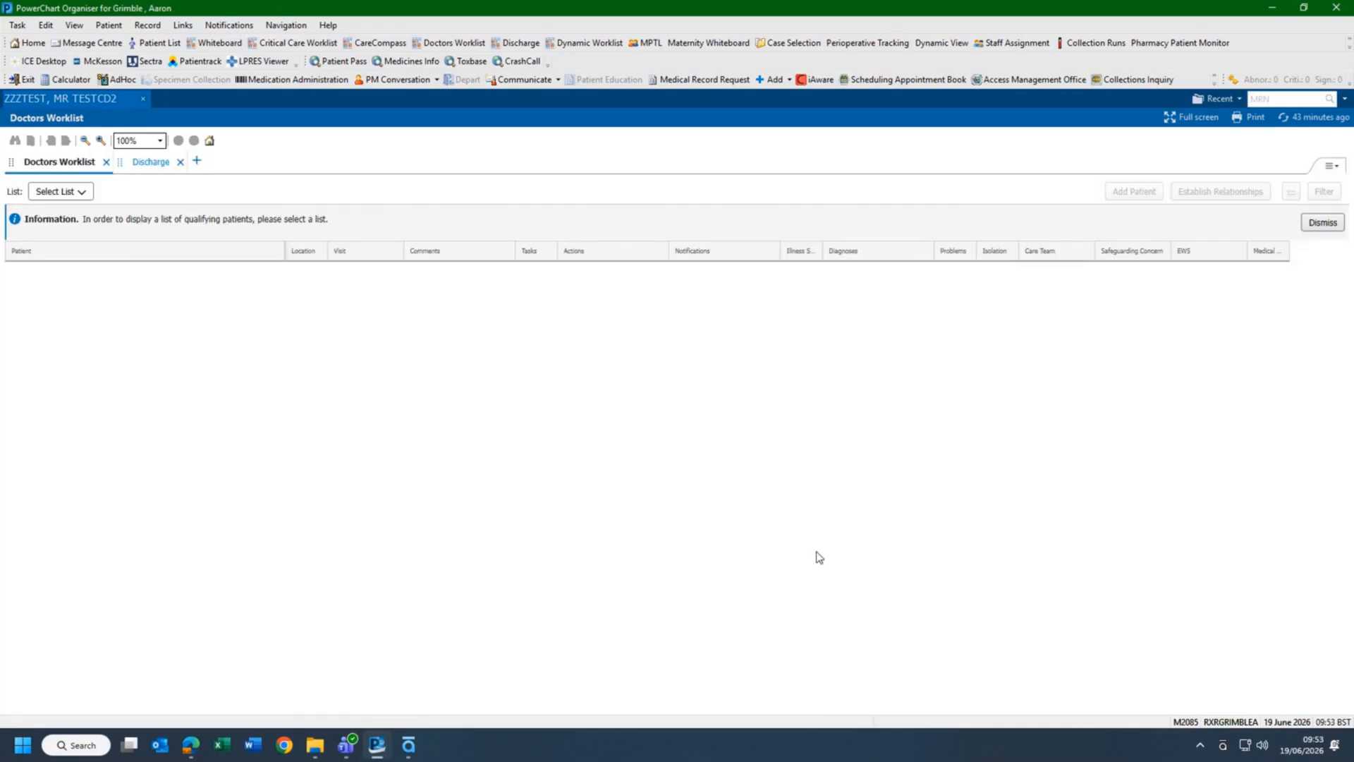
# Load the General Surgery | General/Colorectal Surgery - Acute Take care team list on the worklist
pyautogui.click(85, 192)
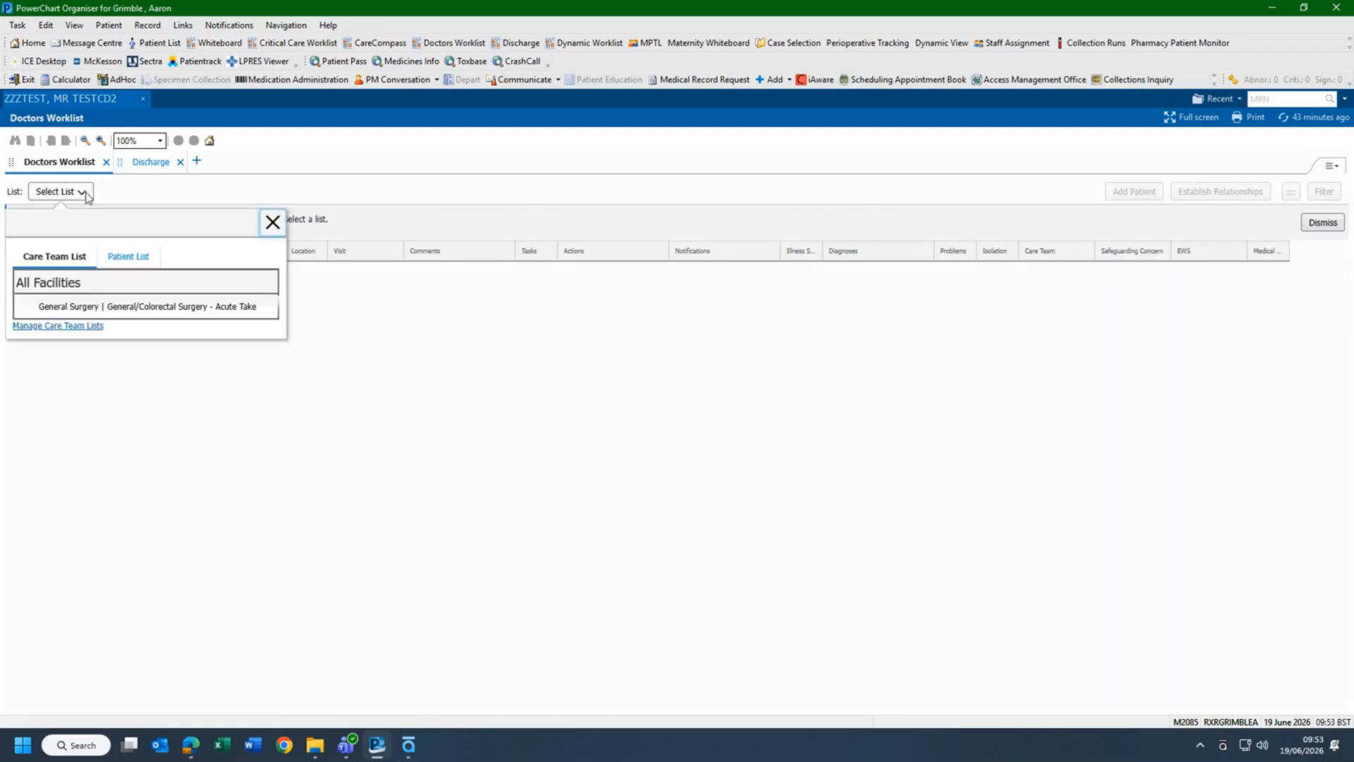
pyautogui.click(83, 303)
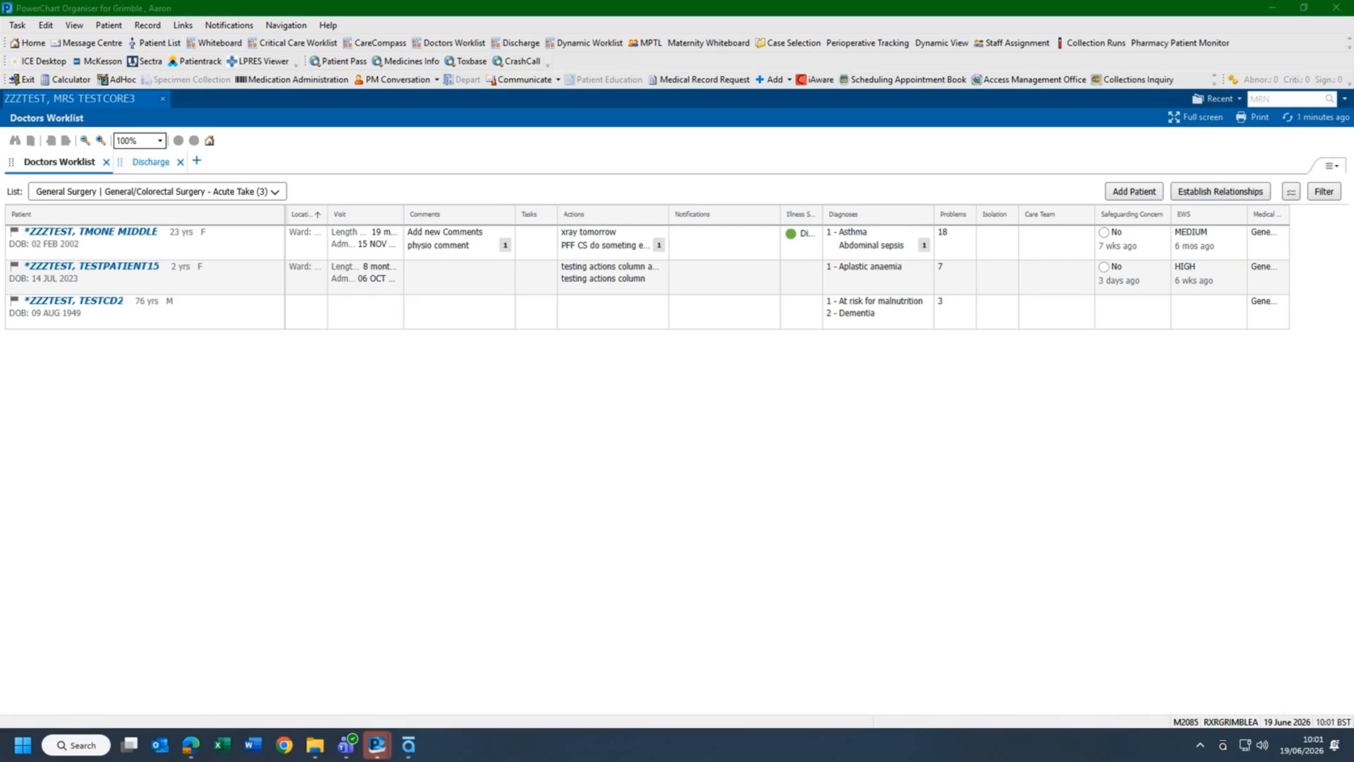
# Find the test patient by MRN and add their encounter to the Acute Take worklist
pyautogui.click(1139, 194)
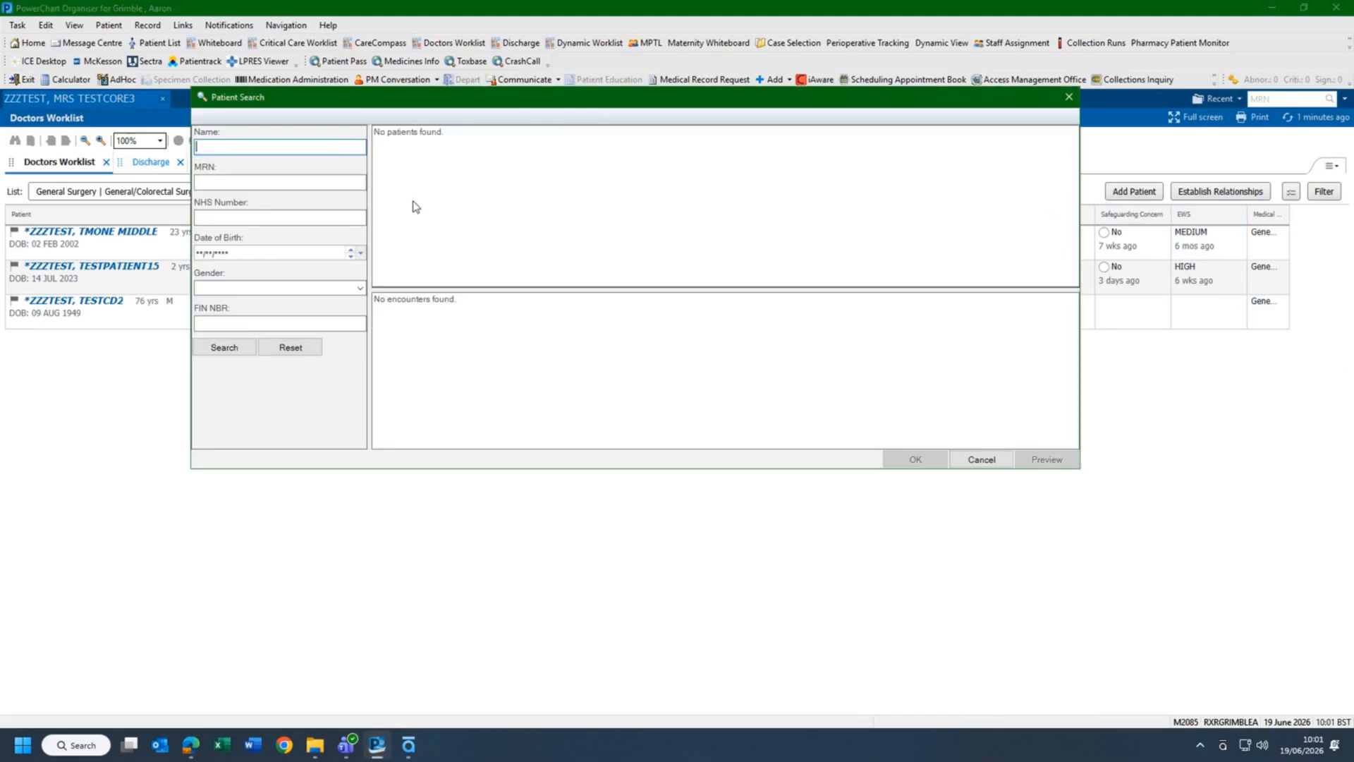
pyautogui.click(274, 183)
pyautogui.write('9000096')
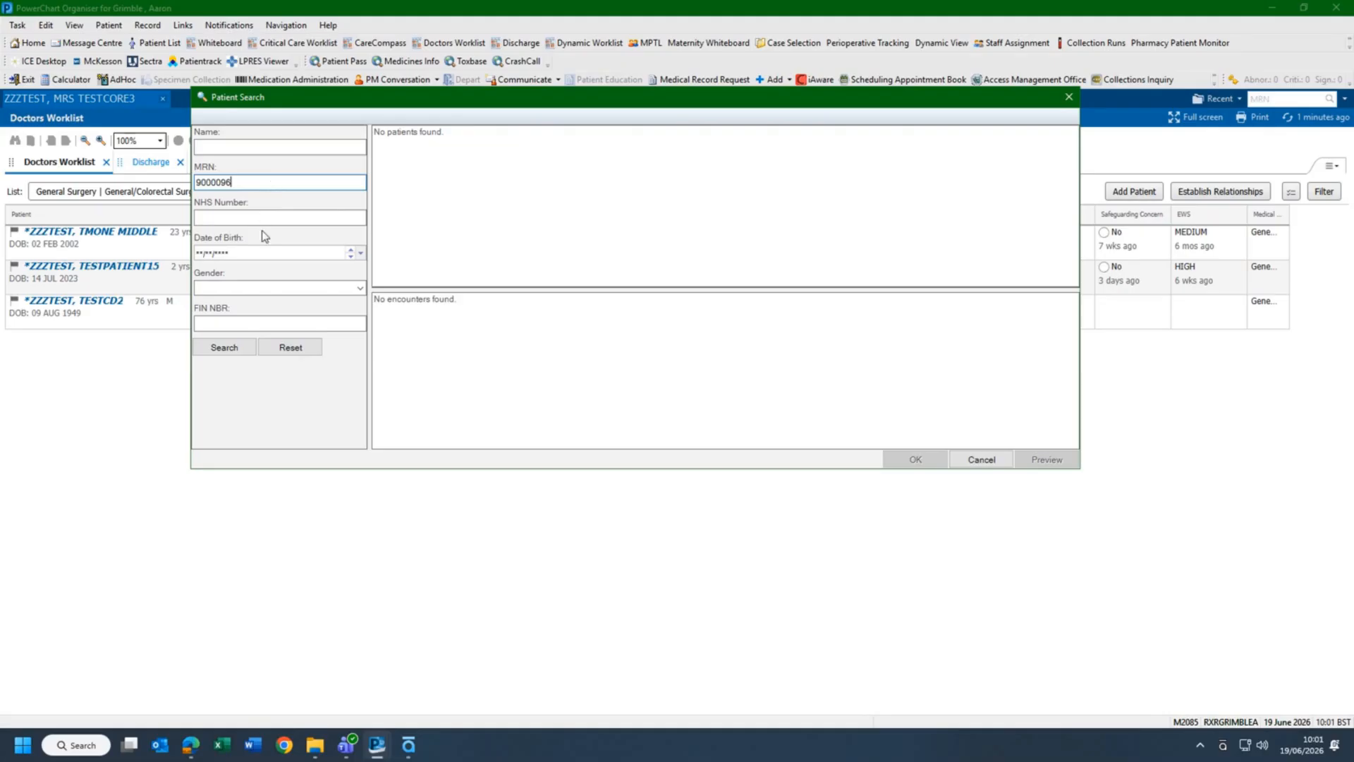
pyautogui.click(224, 350)
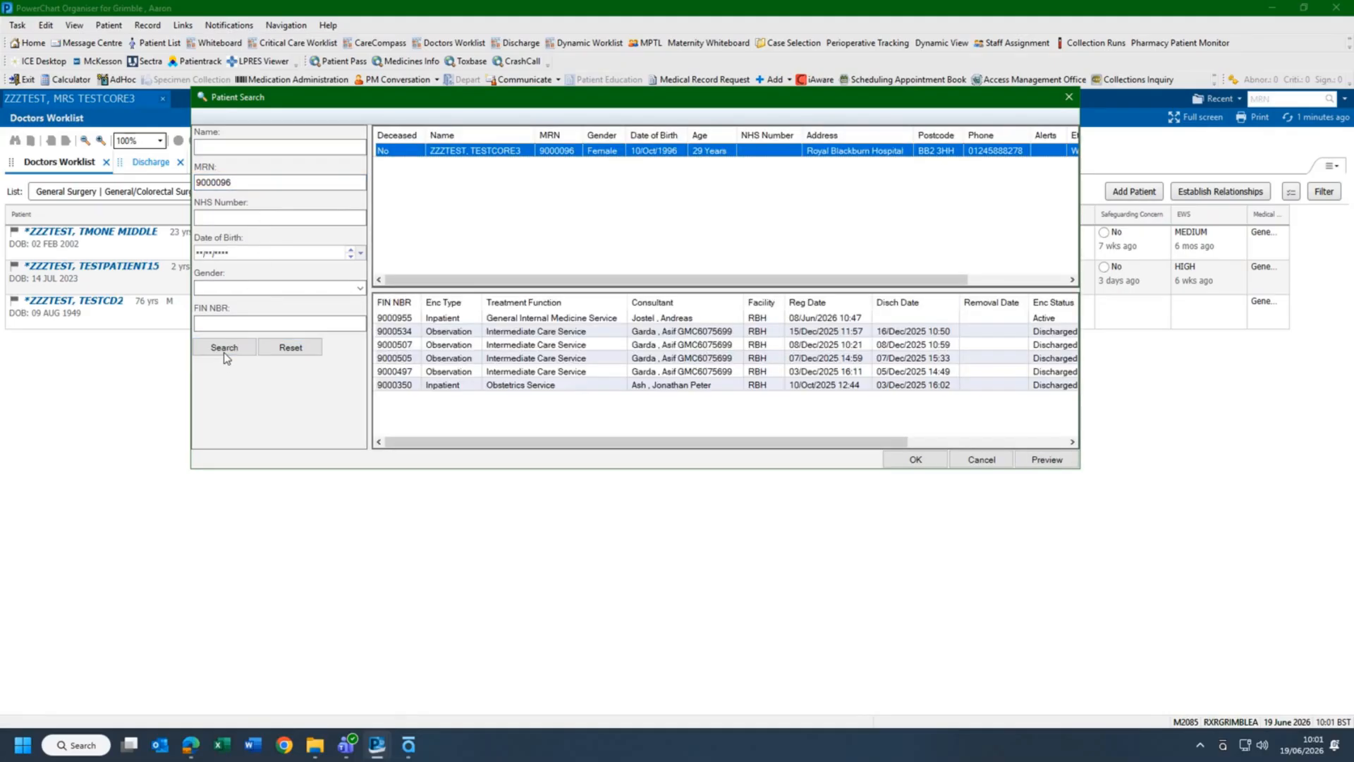
pyautogui.click(649, 389)
pyautogui.click(910, 460)
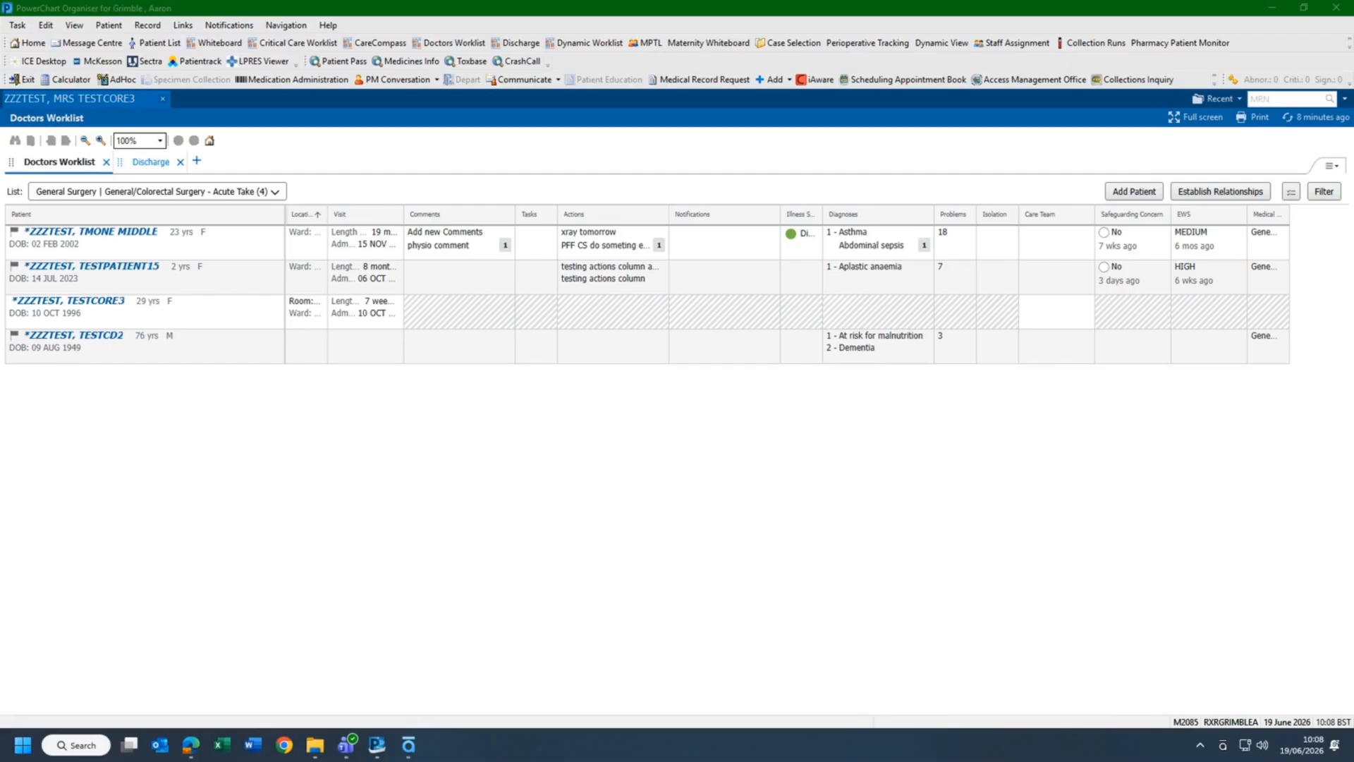
# Remove the 29-year-old test patient from the Acute Take worklist, confirming the removal
pyautogui.click(1291, 192)
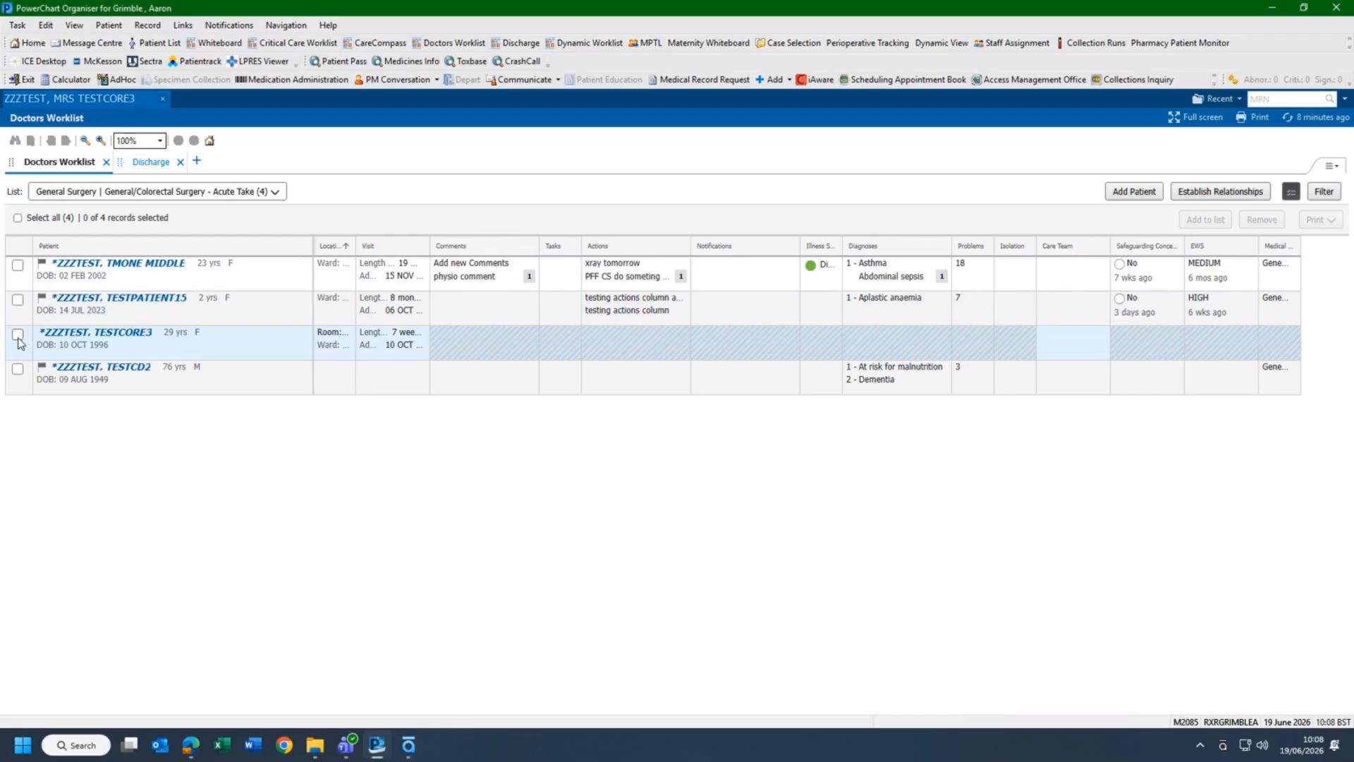
pyautogui.click(19, 339)
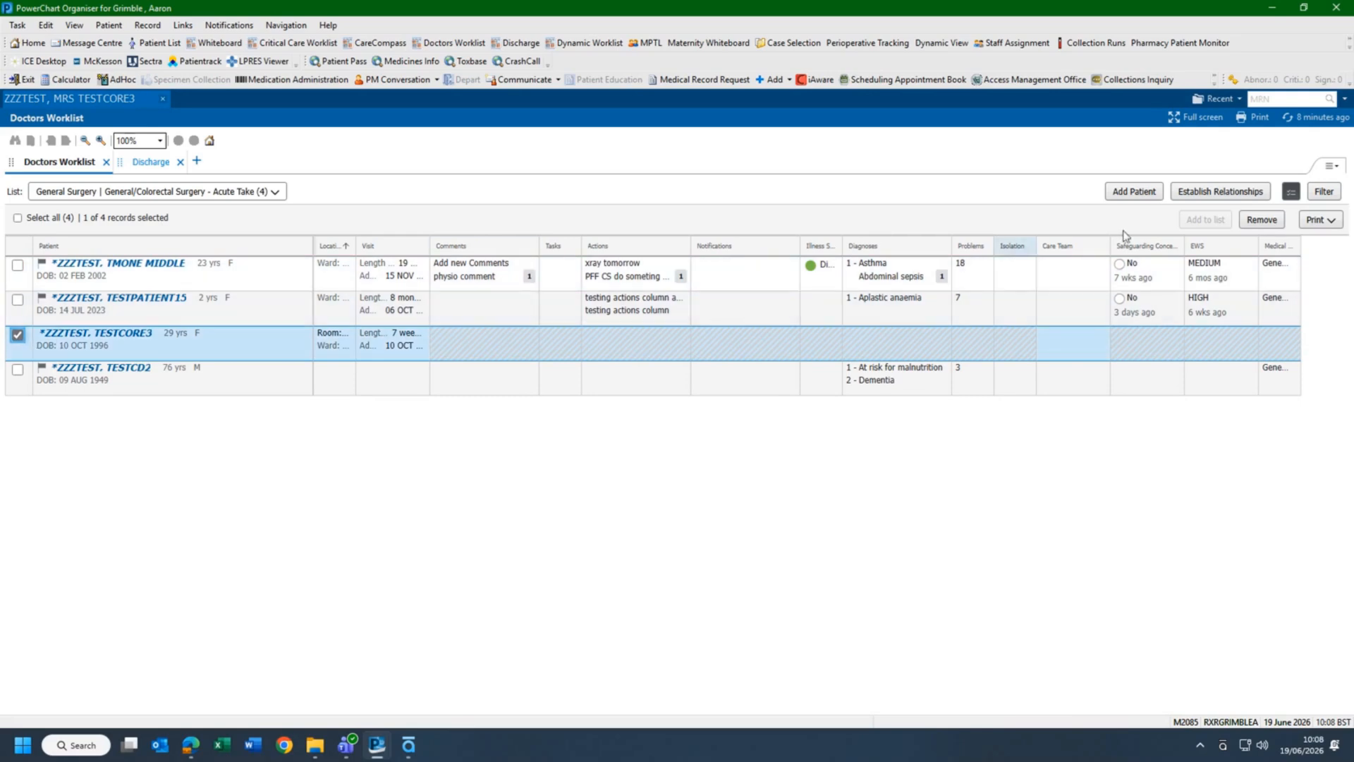
pyautogui.click(1274, 224)
pyautogui.click(813, 548)
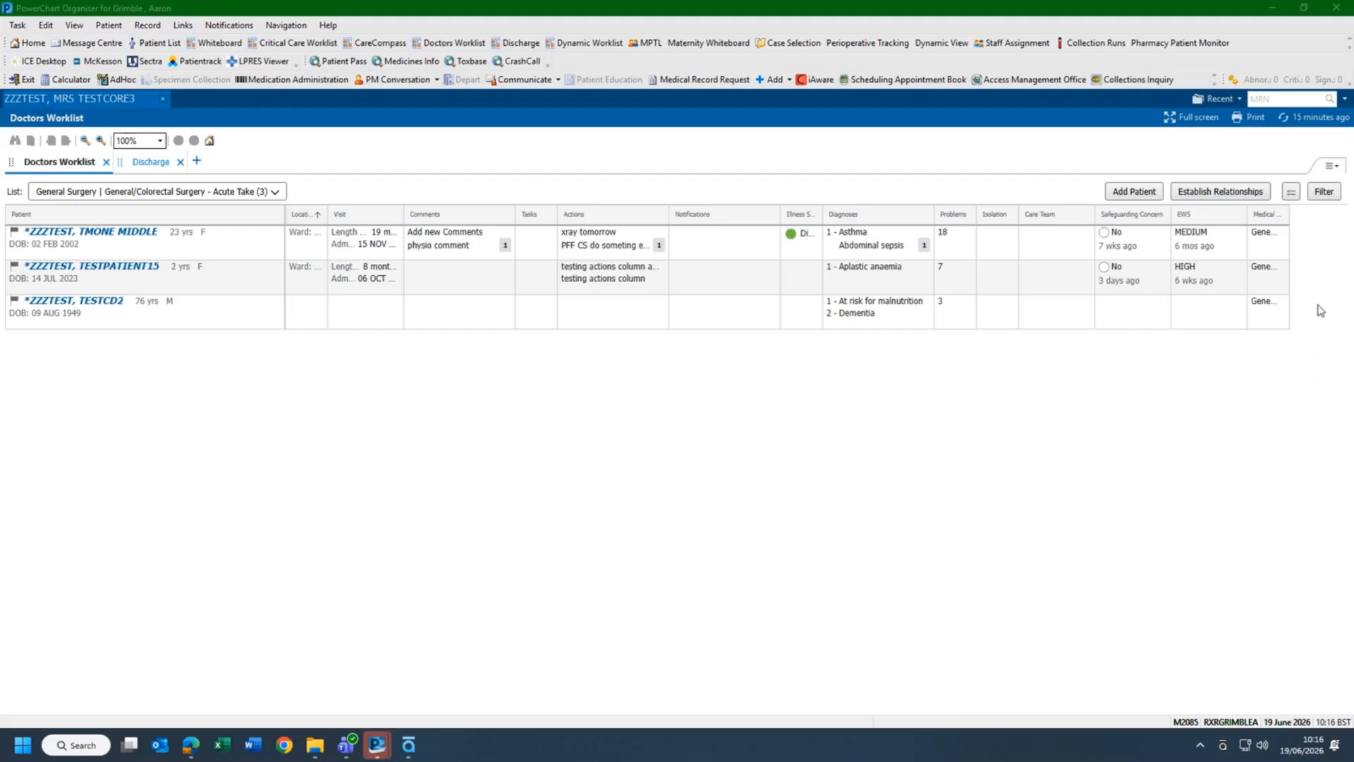
# Add a staff member found by searching 'test' to the General Surgery Acute Take team
pyautogui.click(1334, 170)
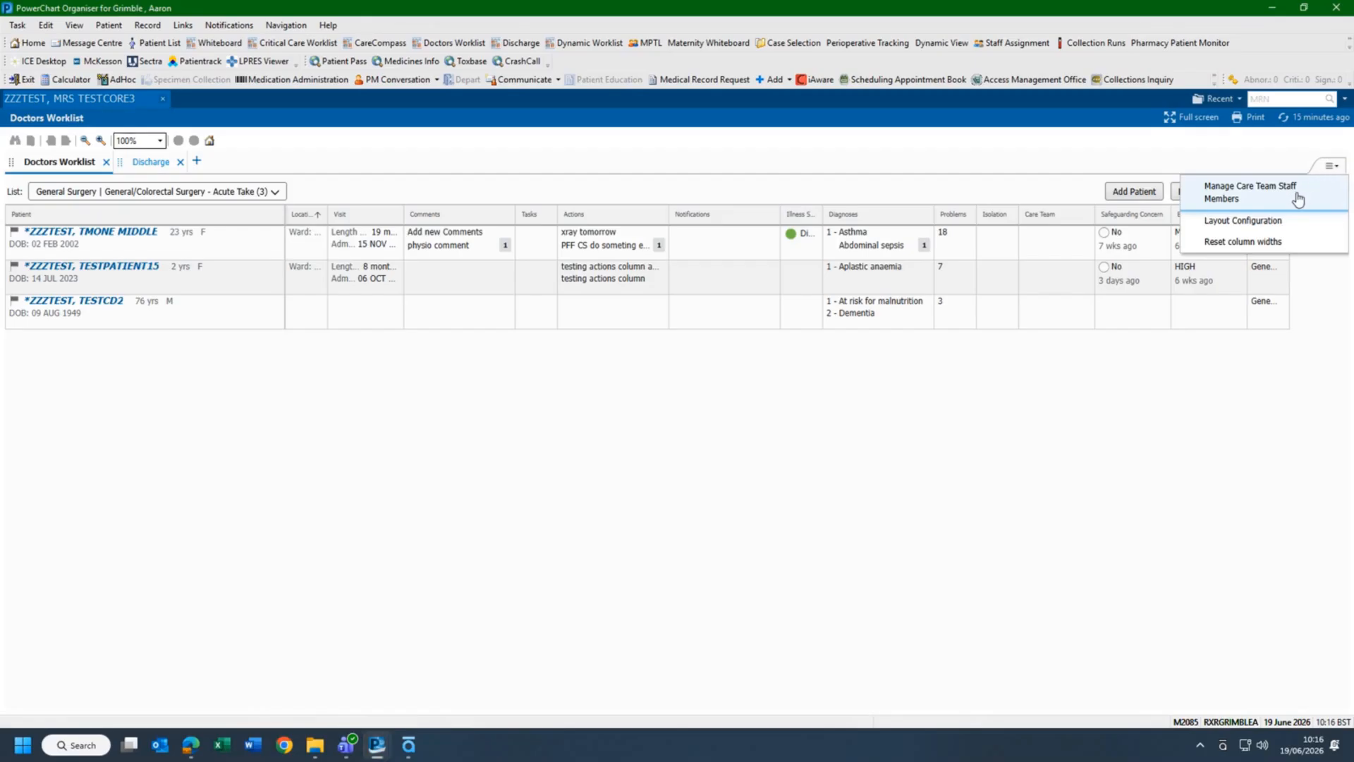
pyautogui.click(1250, 192)
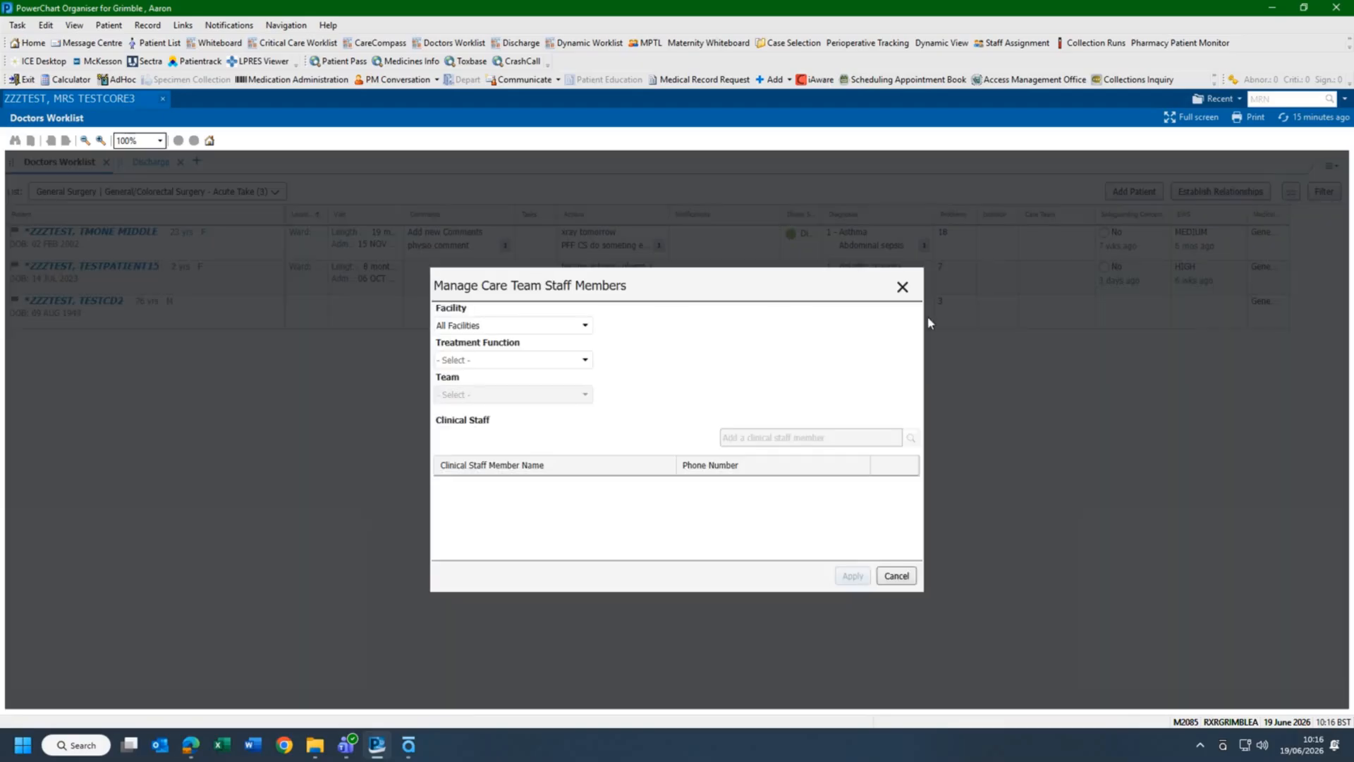
pyautogui.click(585, 361)
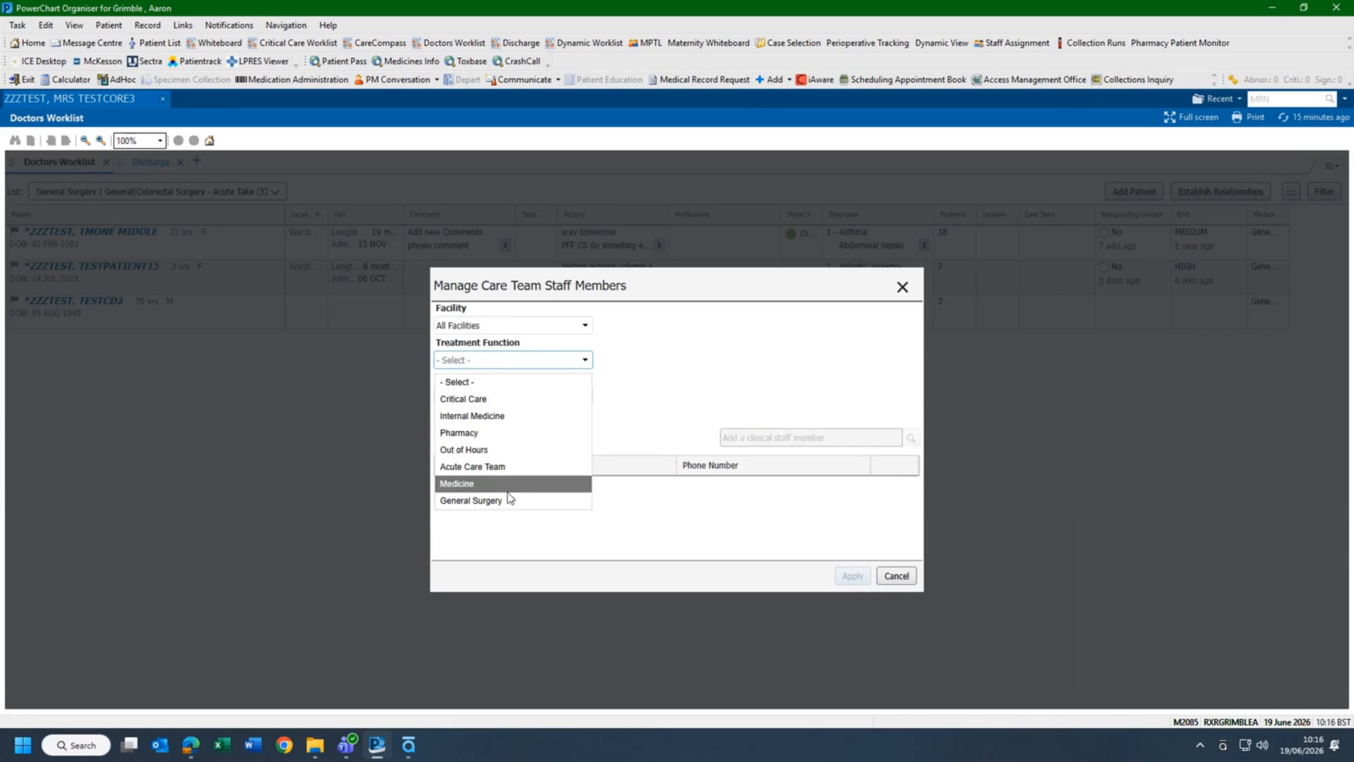
pyautogui.click(512, 500)
pyautogui.click(584, 394)
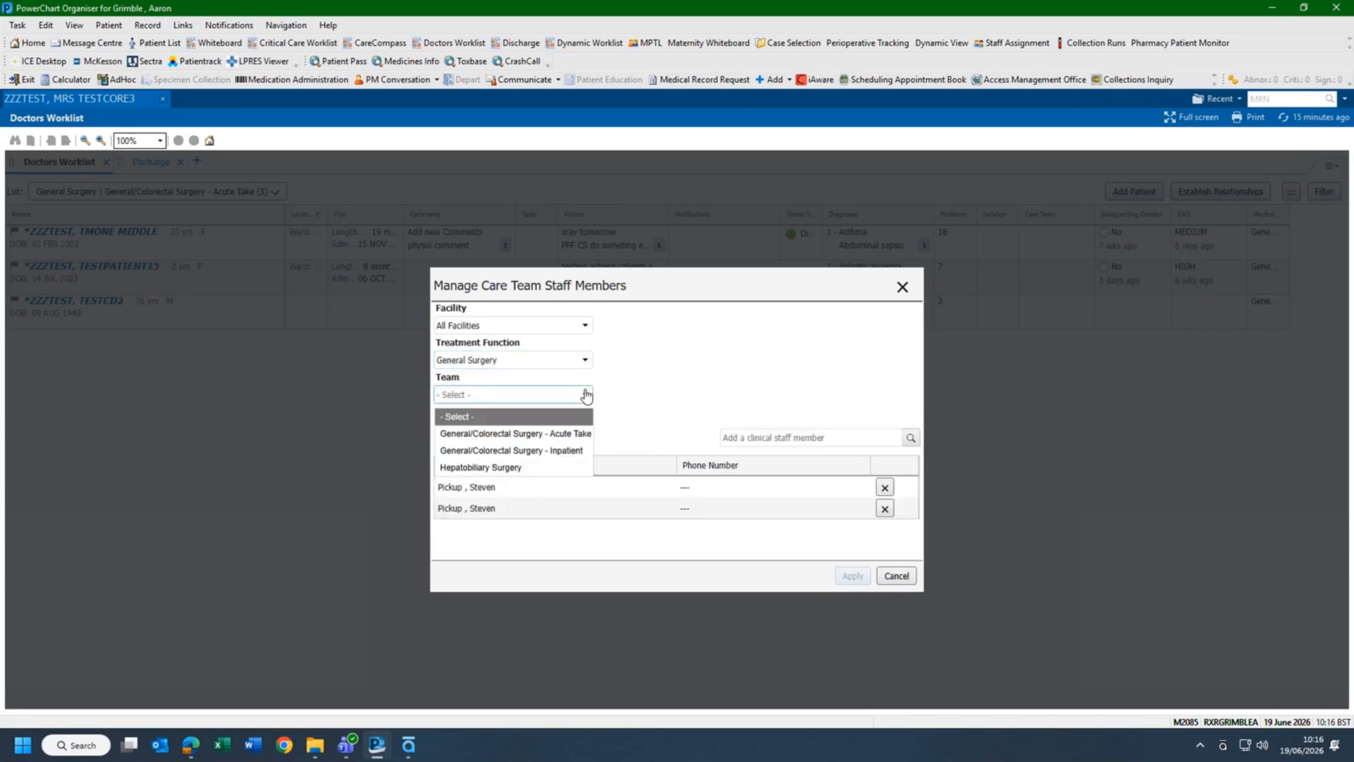
pyautogui.click(578, 434)
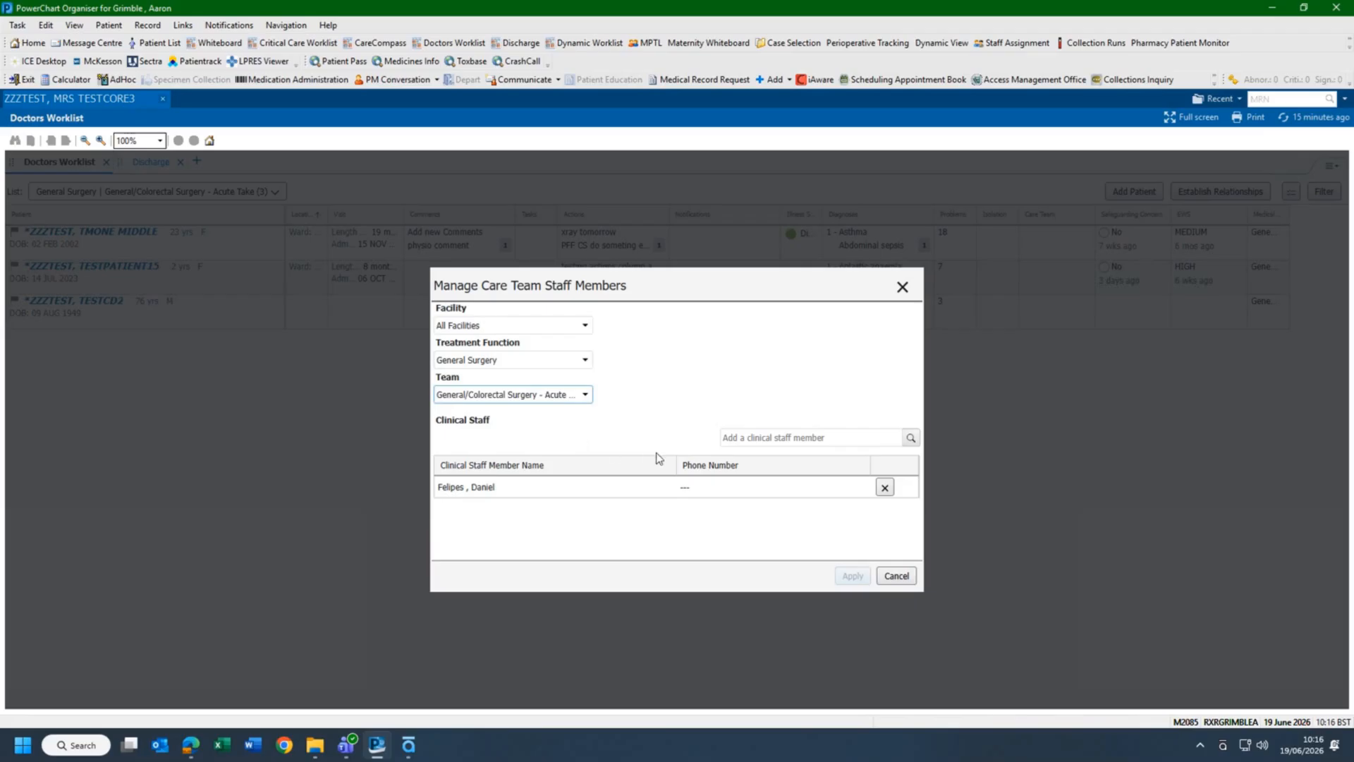
pyautogui.click(752, 438)
pyautogui.write('test')
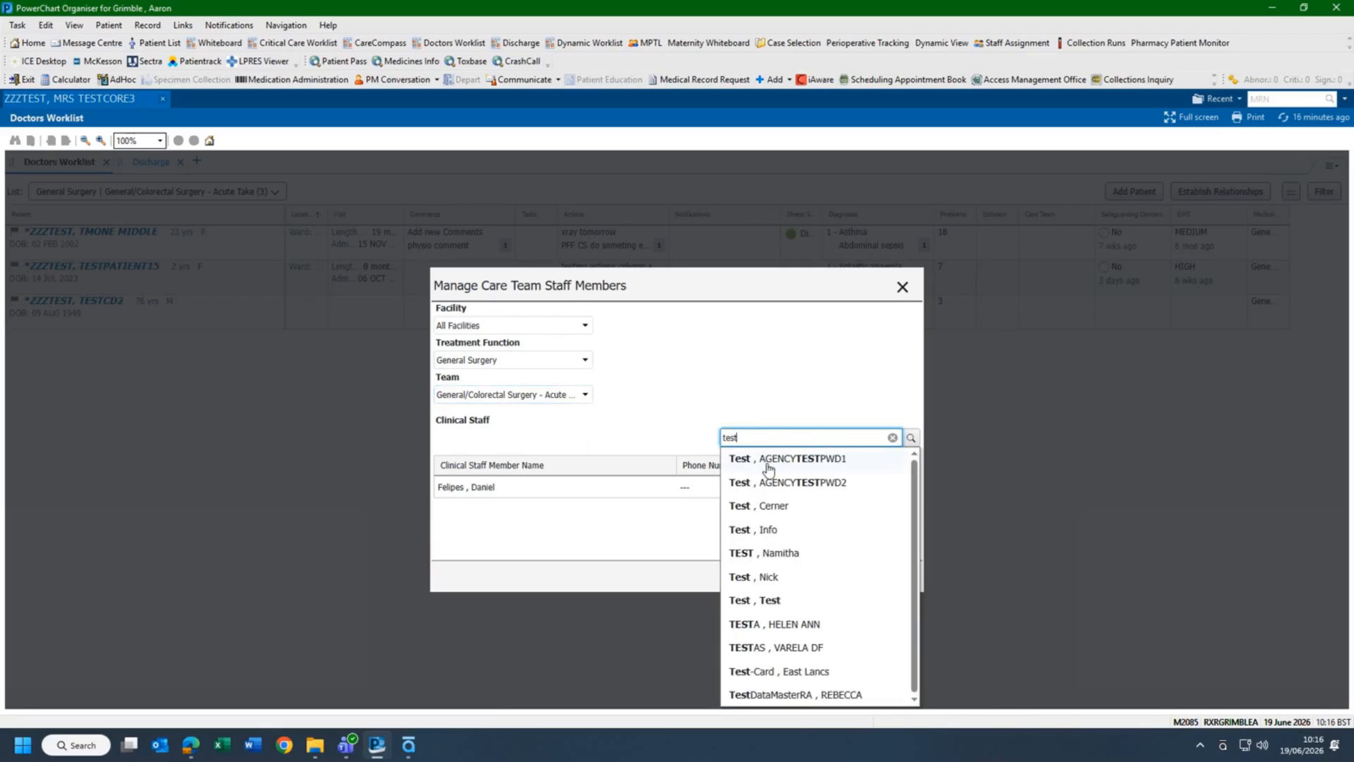
pyautogui.click(776, 506)
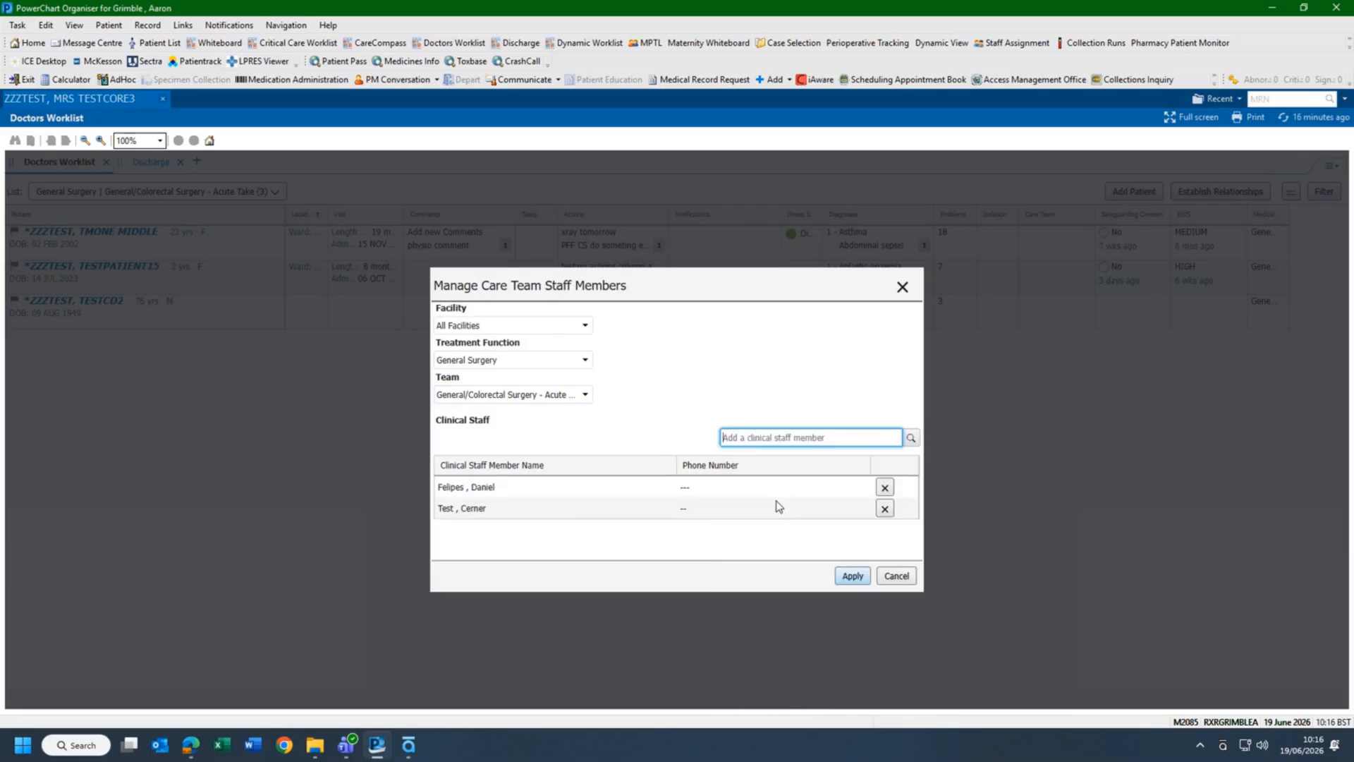
pyautogui.click(853, 577)
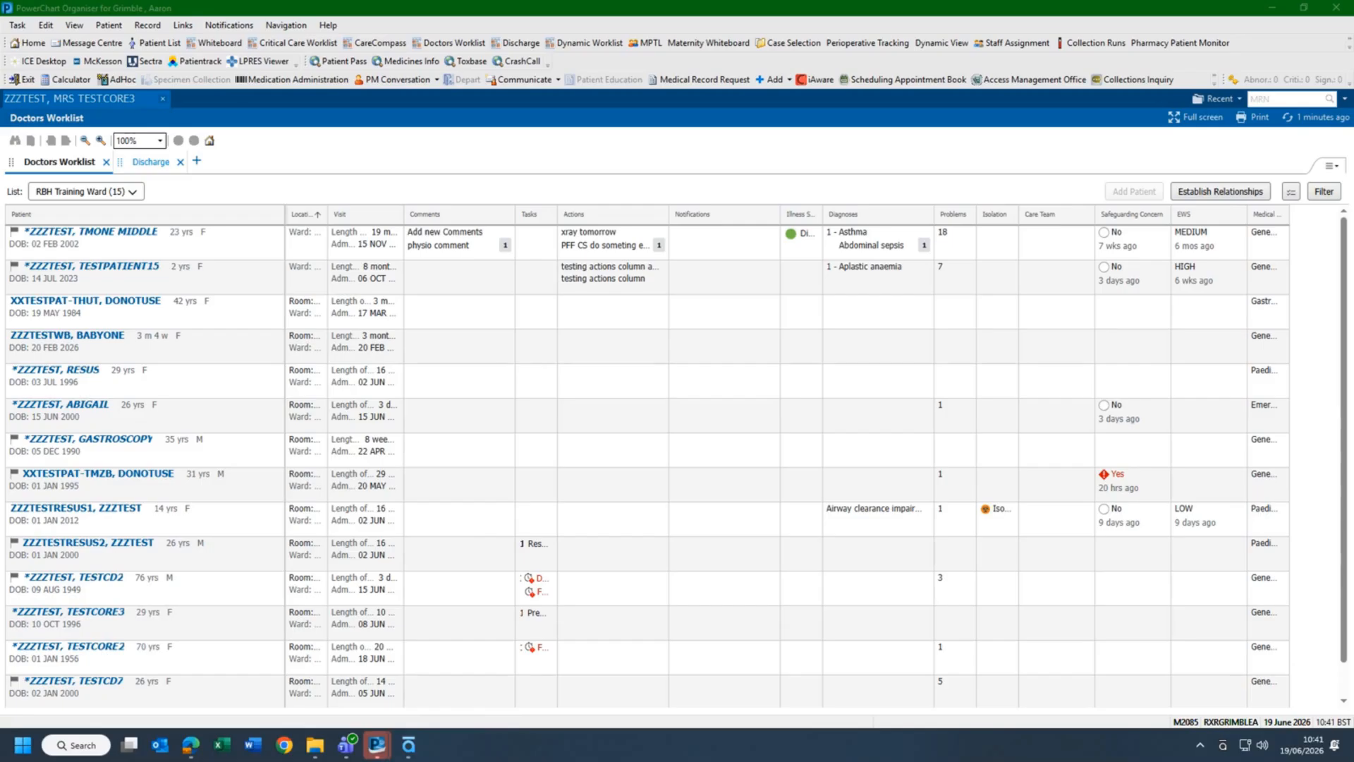
# Add the 14-year-old test patient from the ward list to the Acute Take list
pyautogui.click(1291, 194)
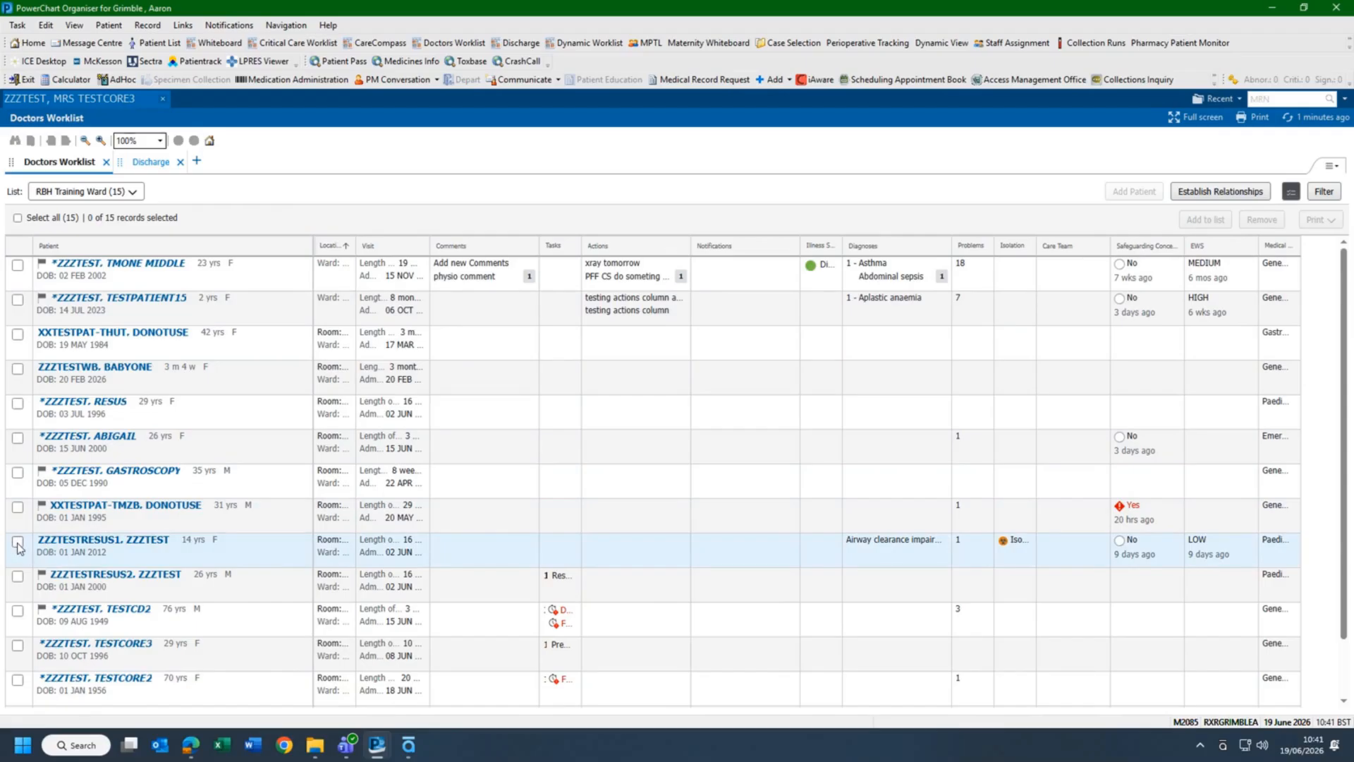
pyautogui.click(18, 543)
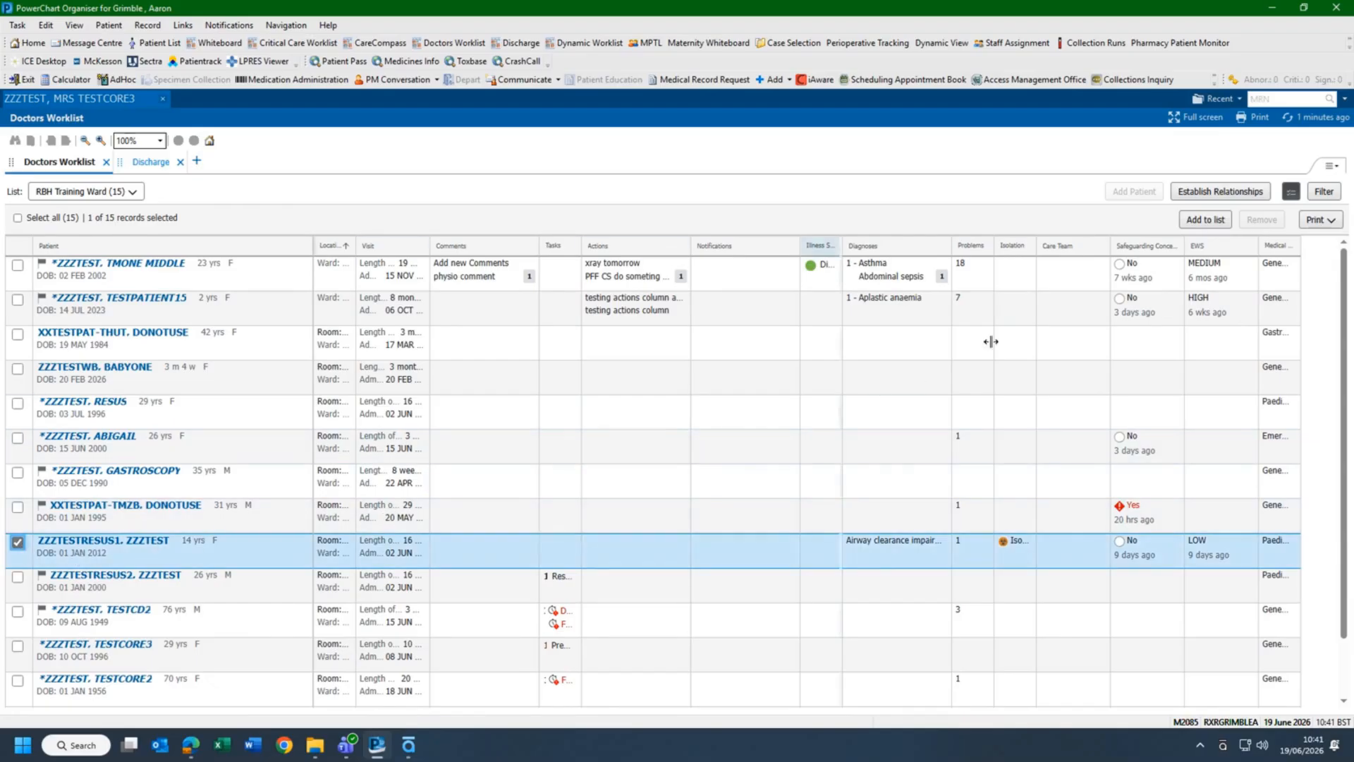
pyautogui.click(1222, 221)
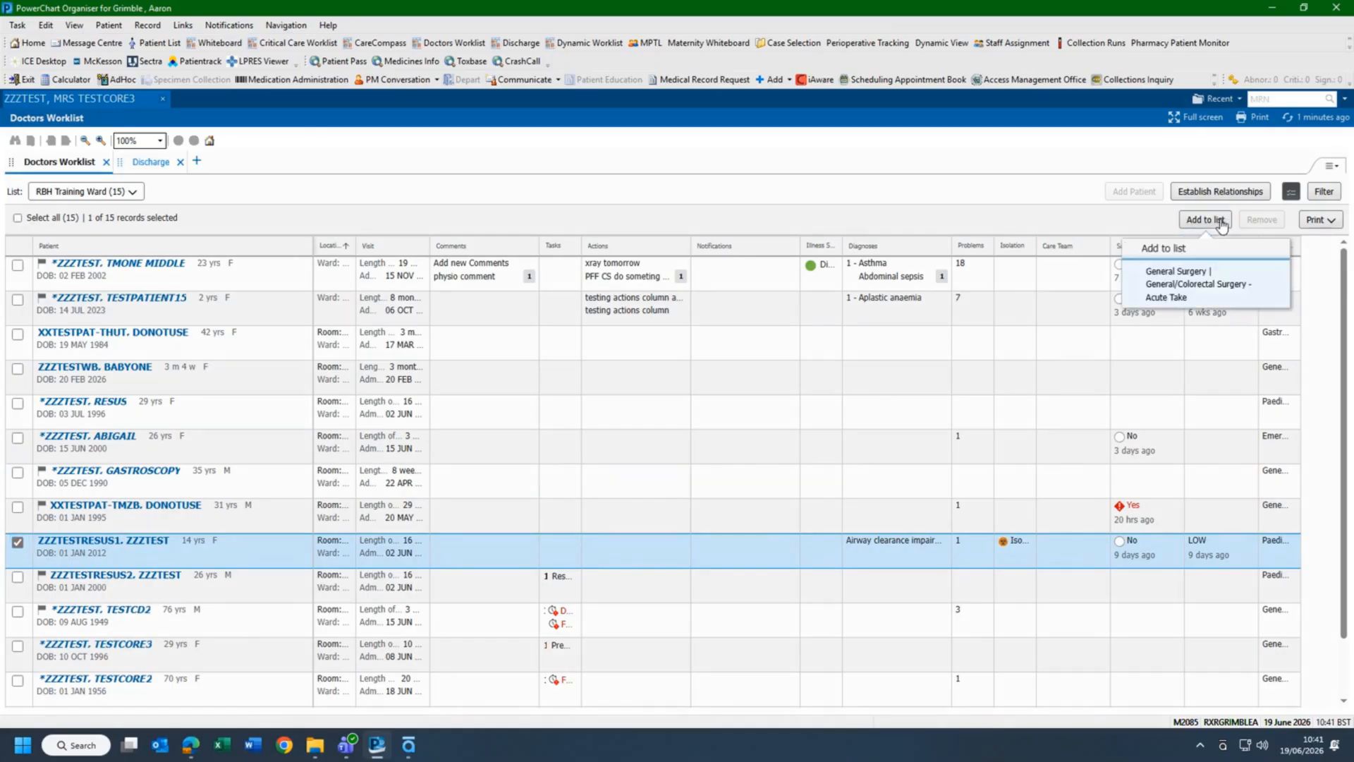
pyautogui.click(1222, 299)
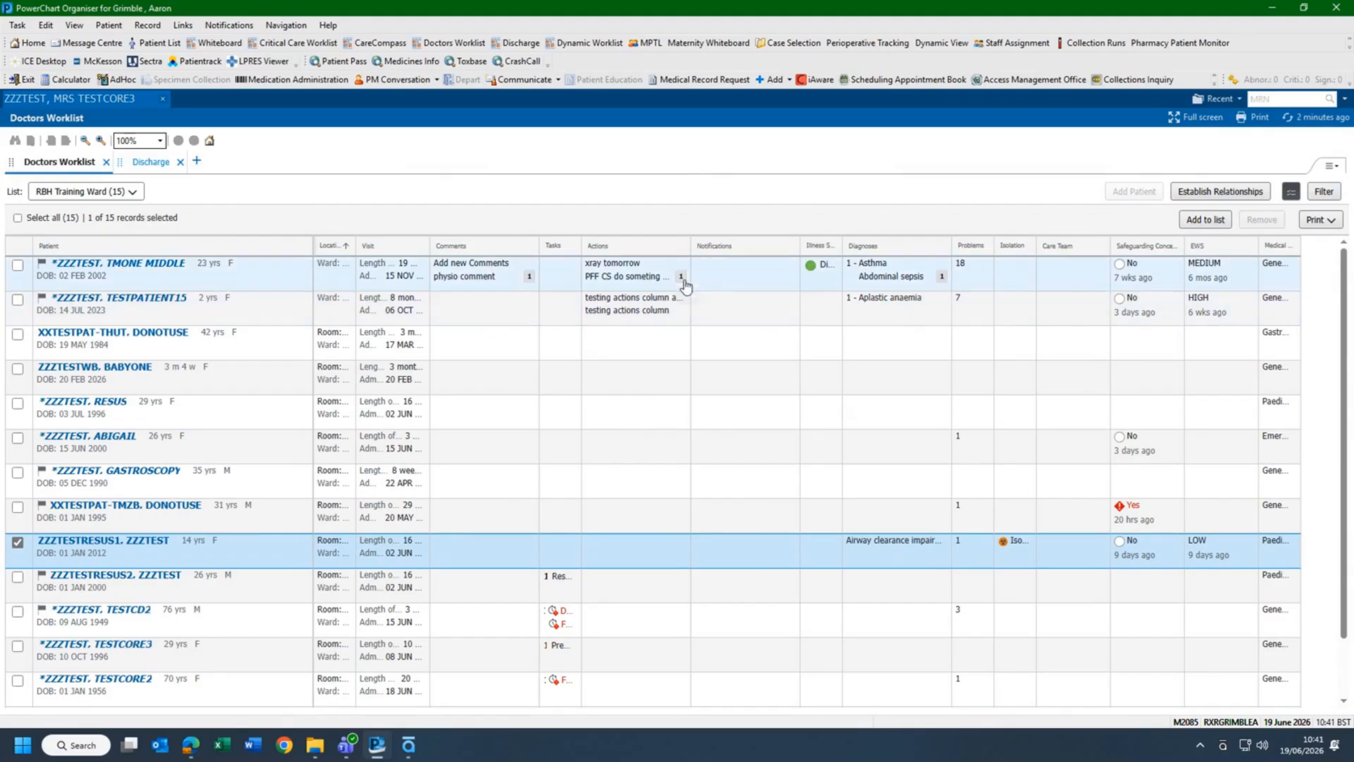
# Display the General/Colorectal Surgery - Acute Take care team list on the worklist
pyautogui.click(132, 192)
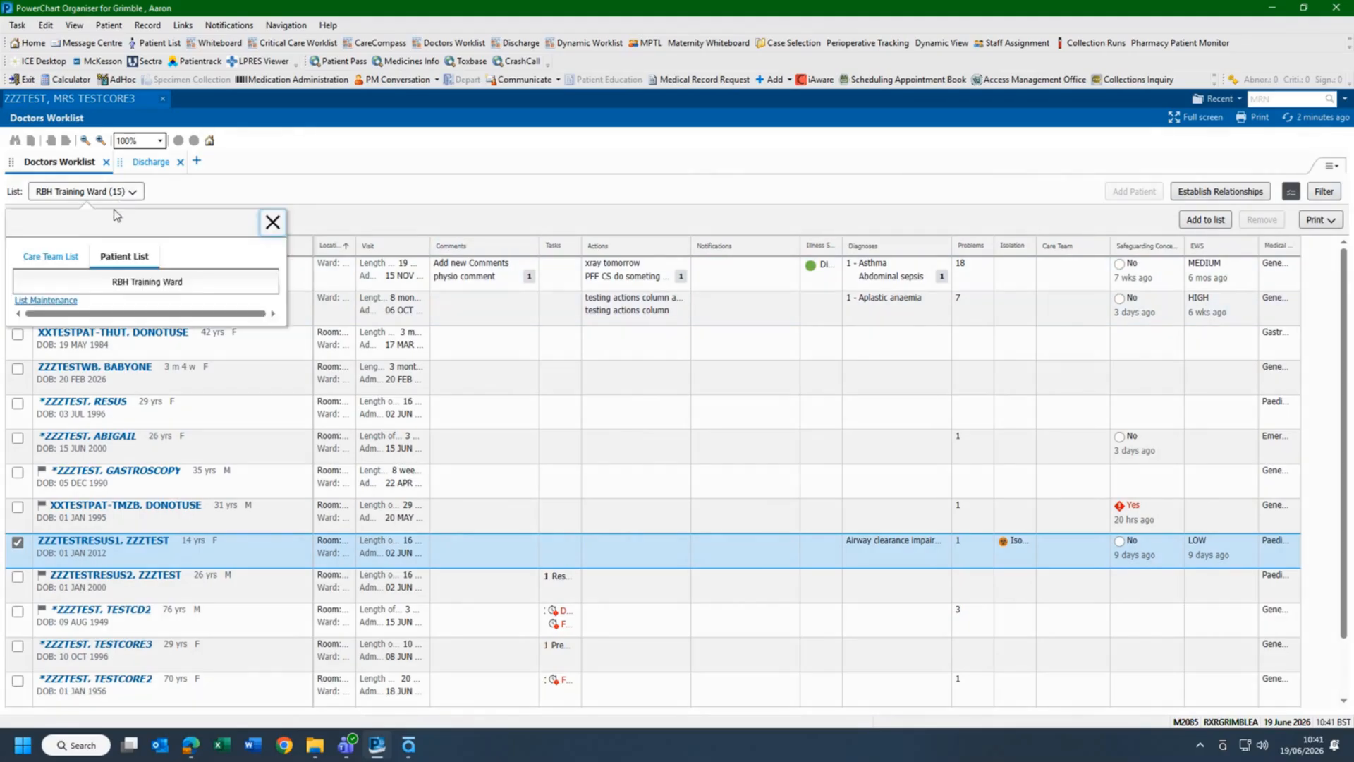
pyautogui.click(67, 258)
pyautogui.click(125, 307)
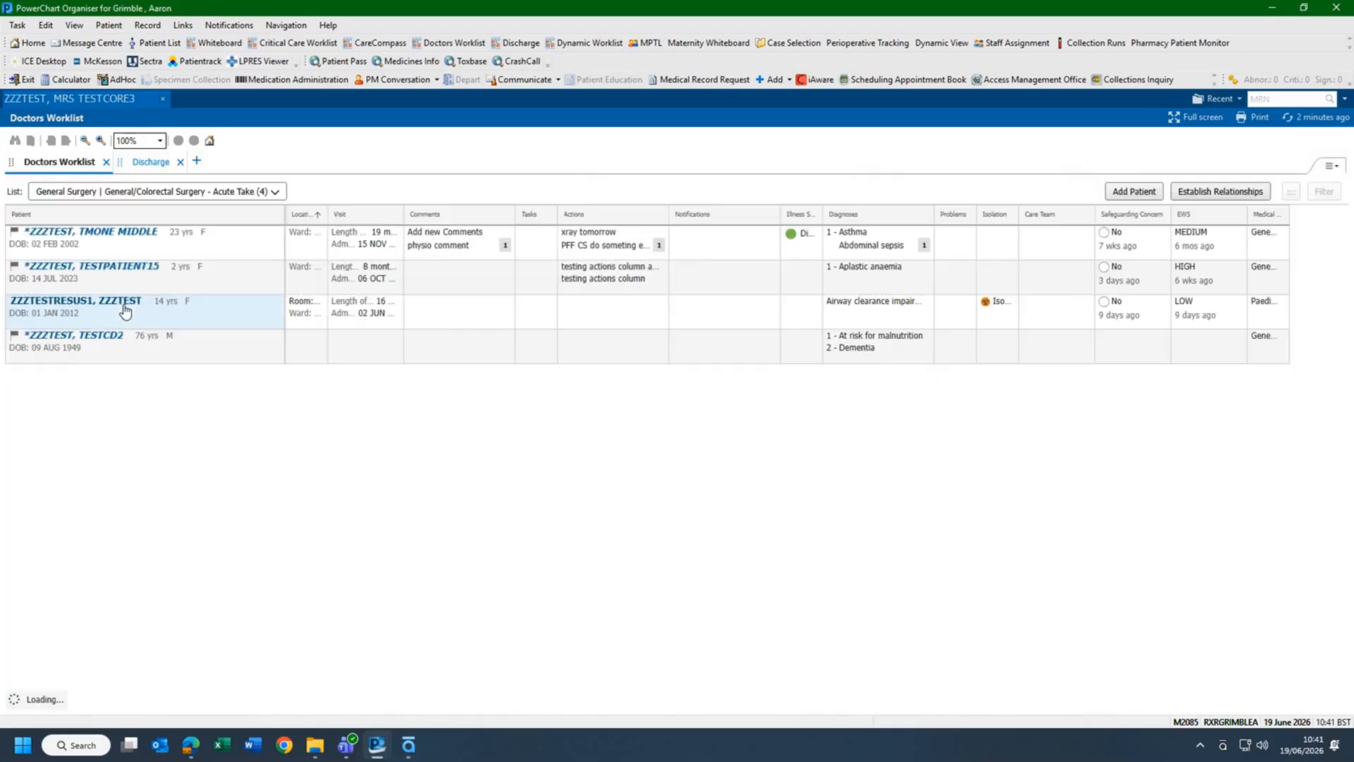